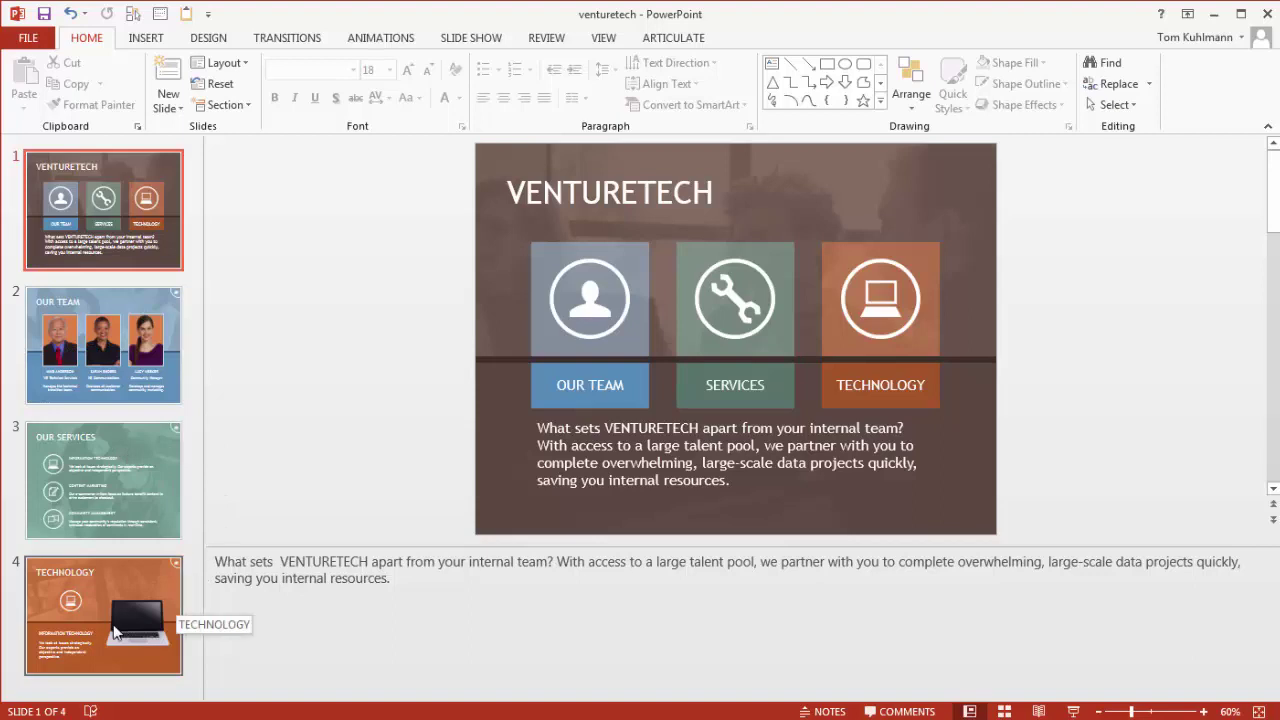
Step: In PowerPoint, inspect the OUR TEAM box's hyperlink and the deck's slide master layouts
left_click(648, 380)
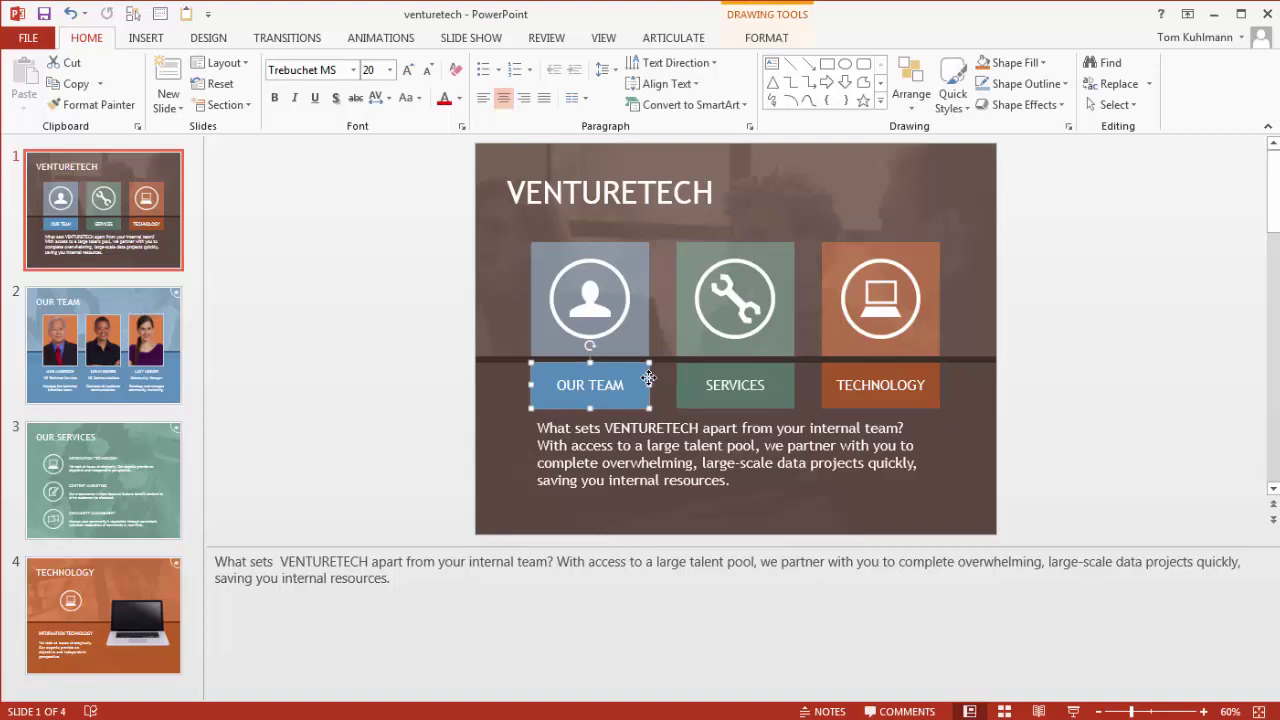
key("ctrl+k")
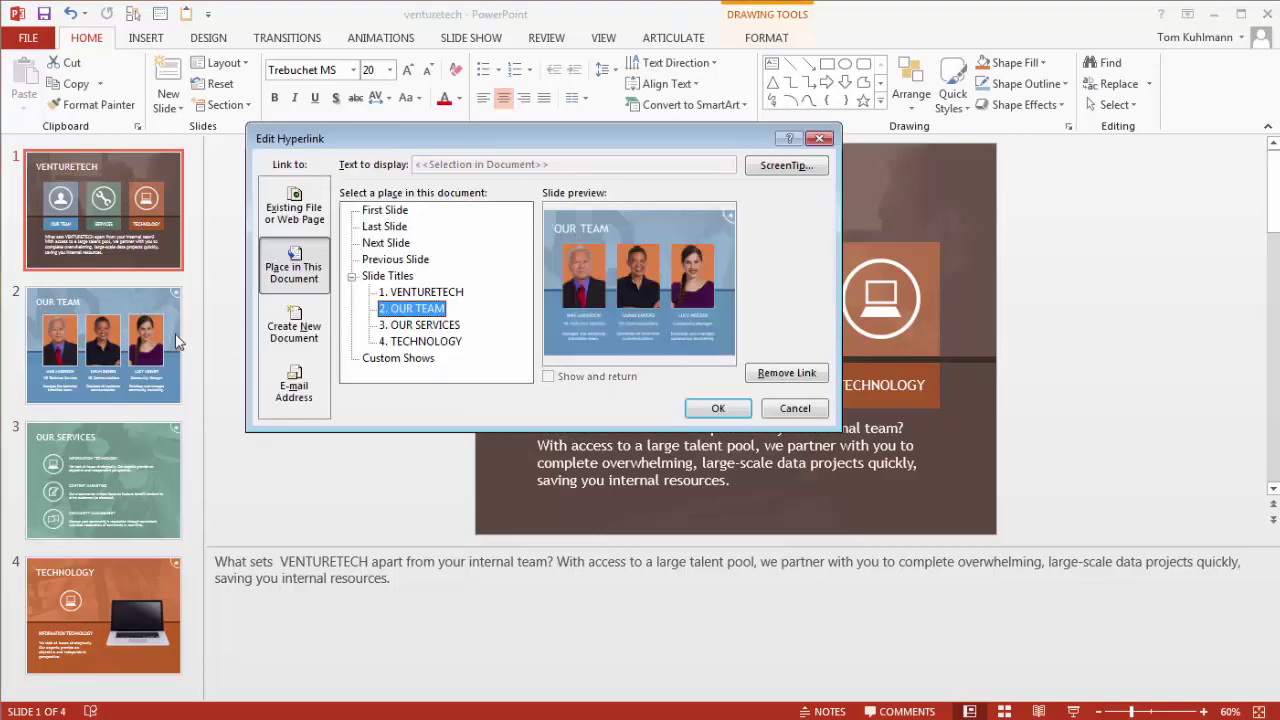
left_click(796, 414)
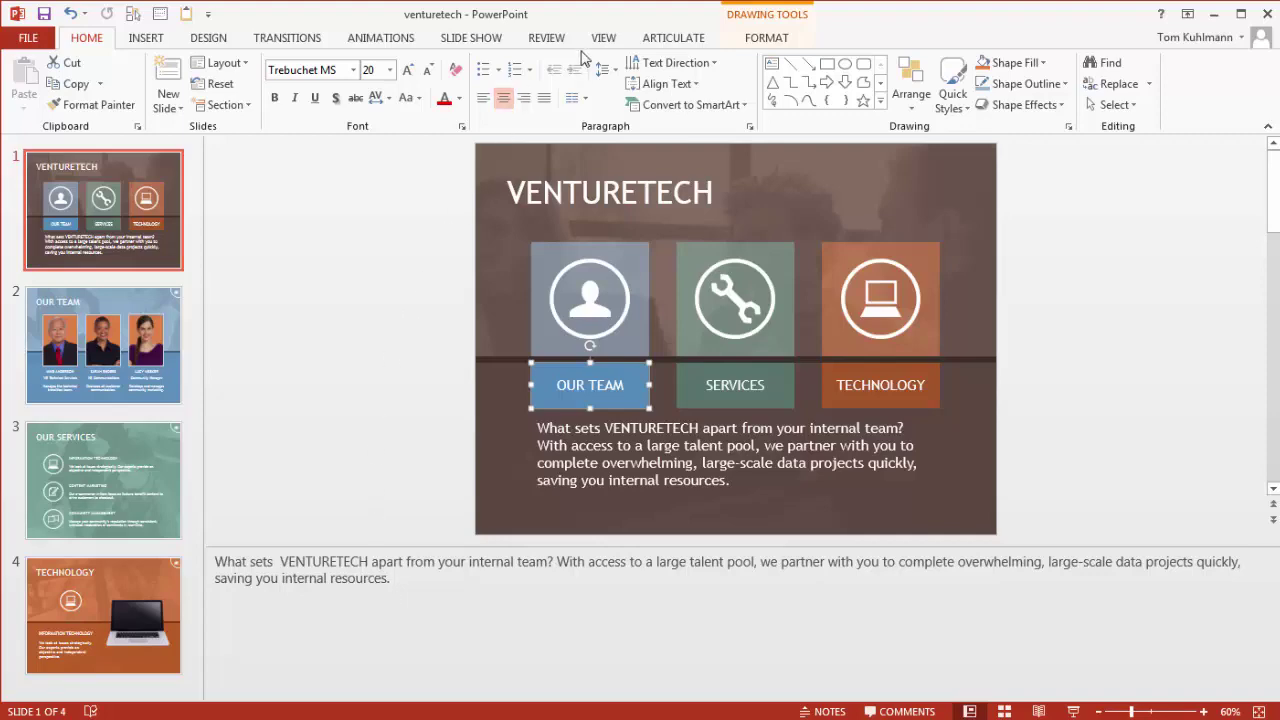
left_click(604, 38)
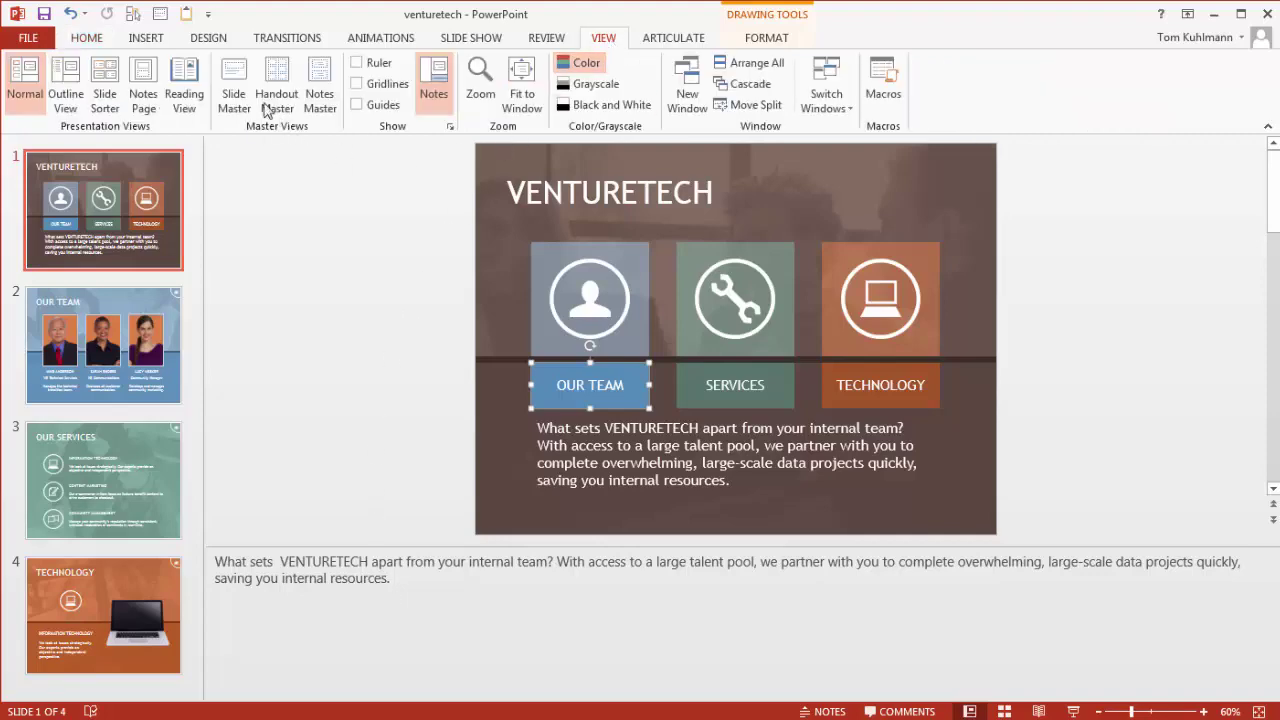
left_click(238, 81)
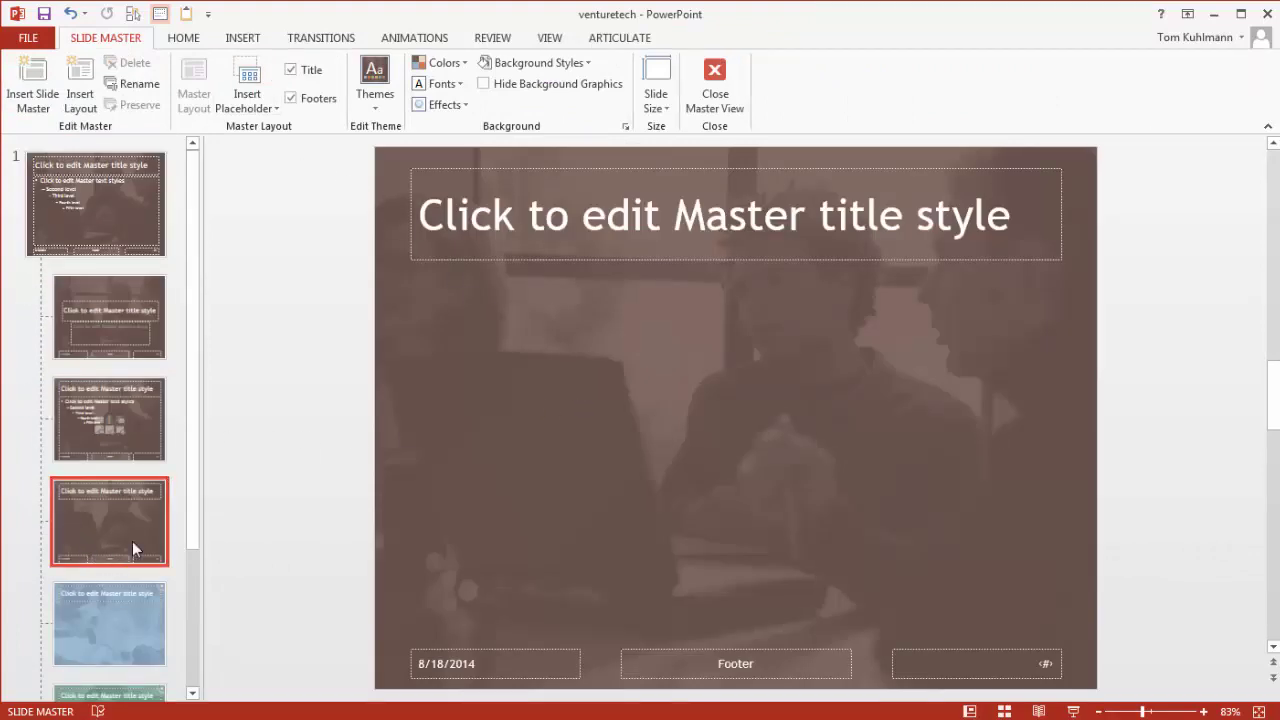
scroll(170, 500, "down", 3)
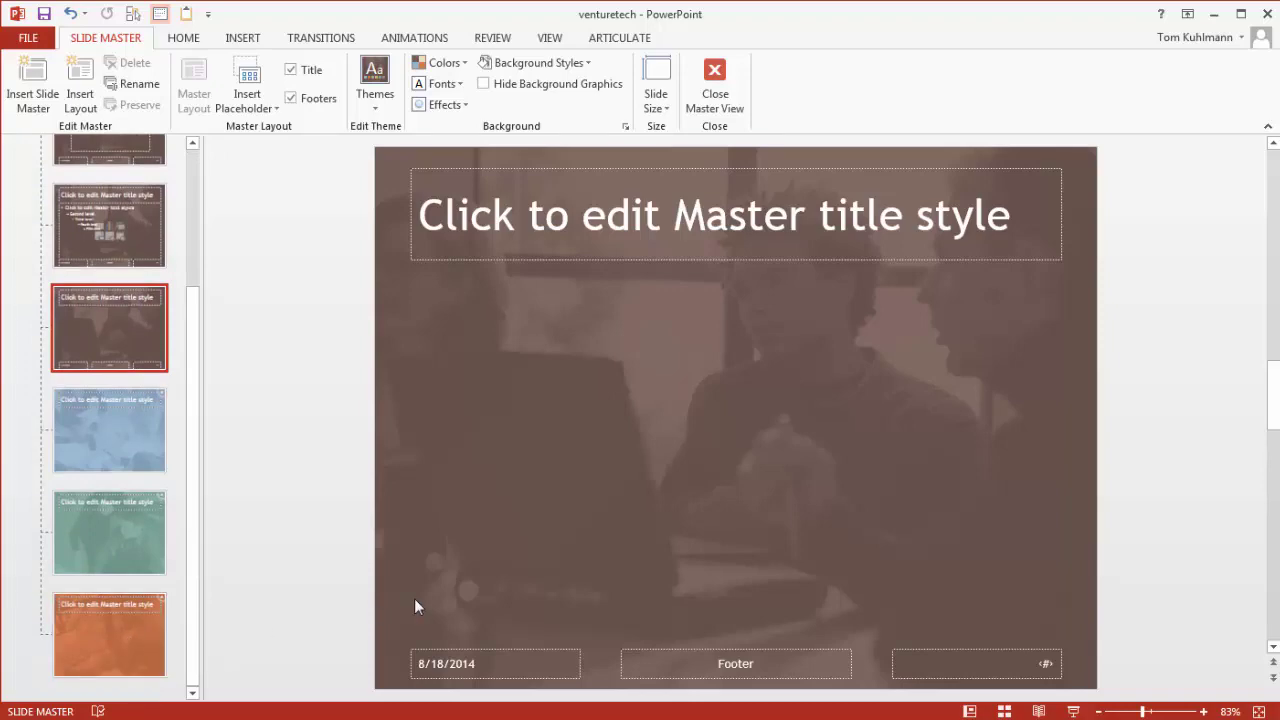
left_click(716, 84)
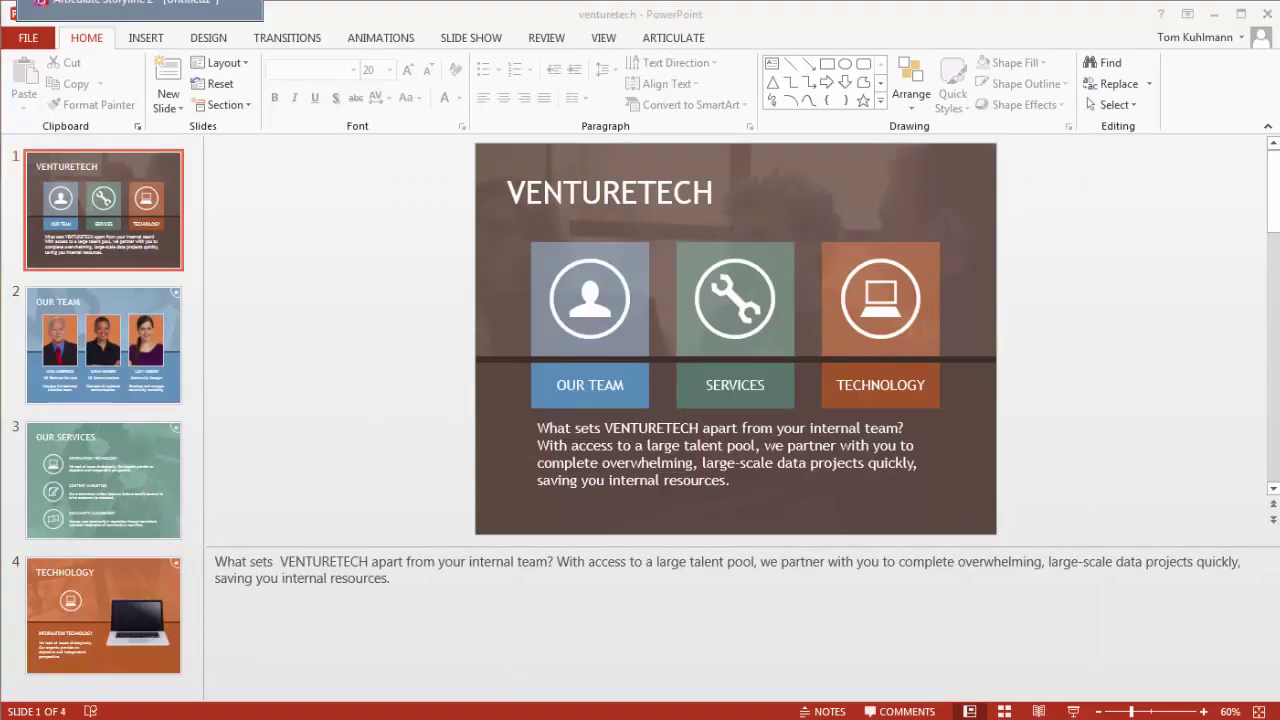
Step: In Storyline, start a PowerPoint slide import and load venturetech.pptx
key("alt+Tab")
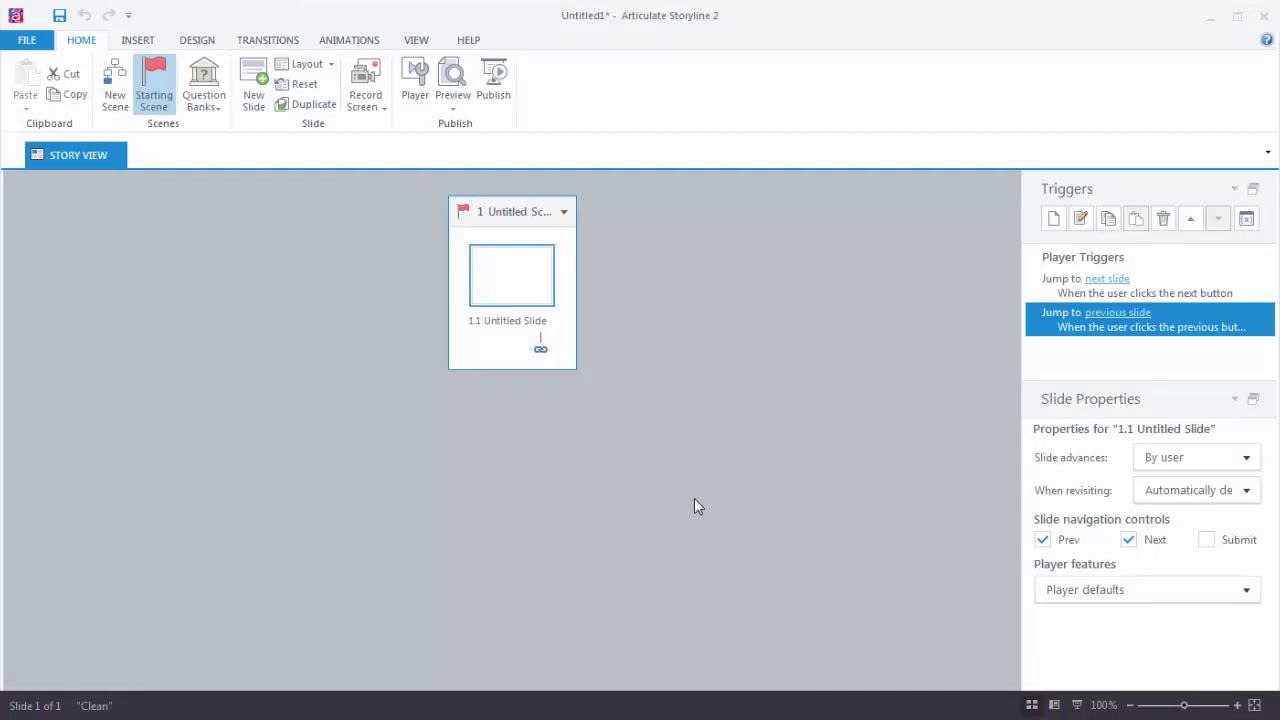
left_click(146, 42)
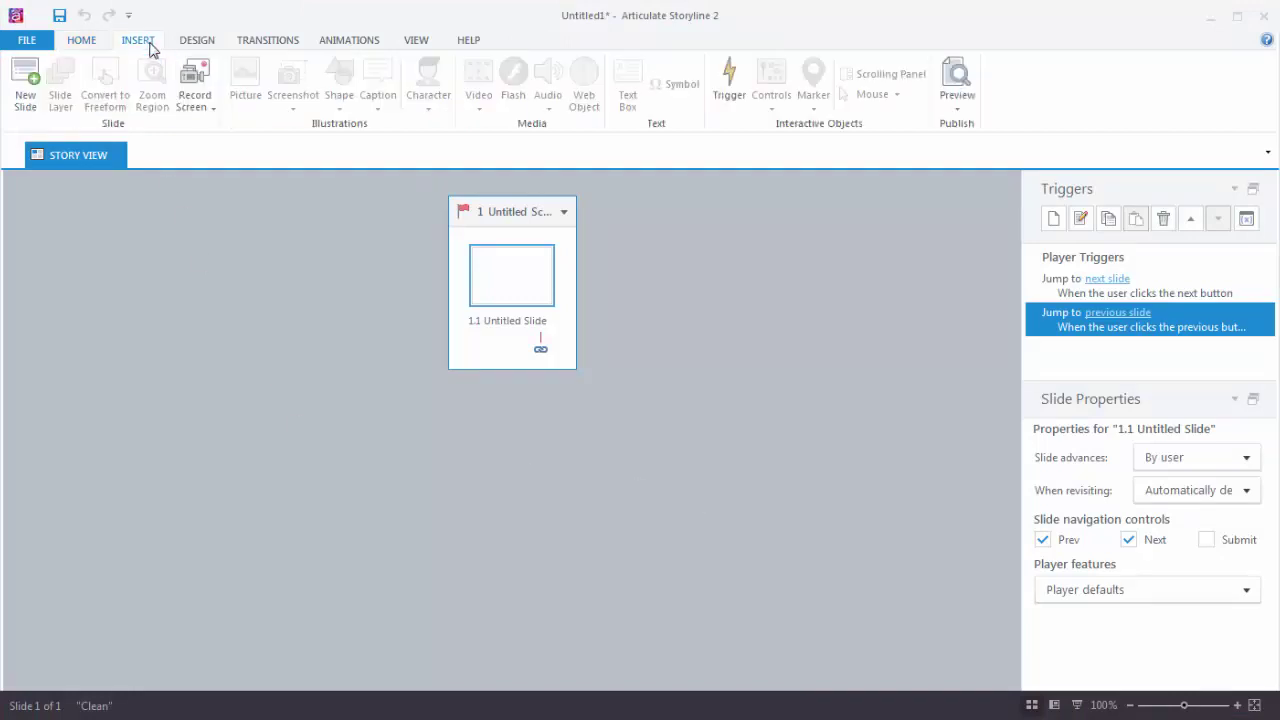
left_click(30, 85)
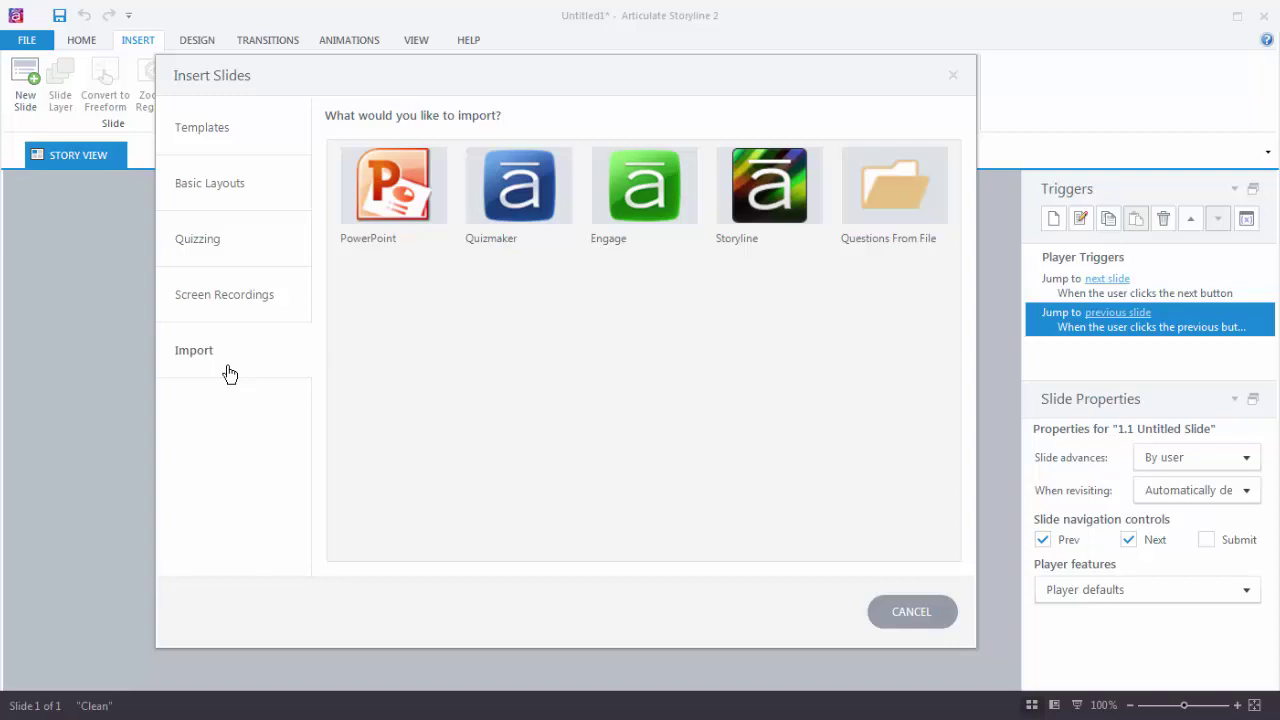
left_click(390, 194)
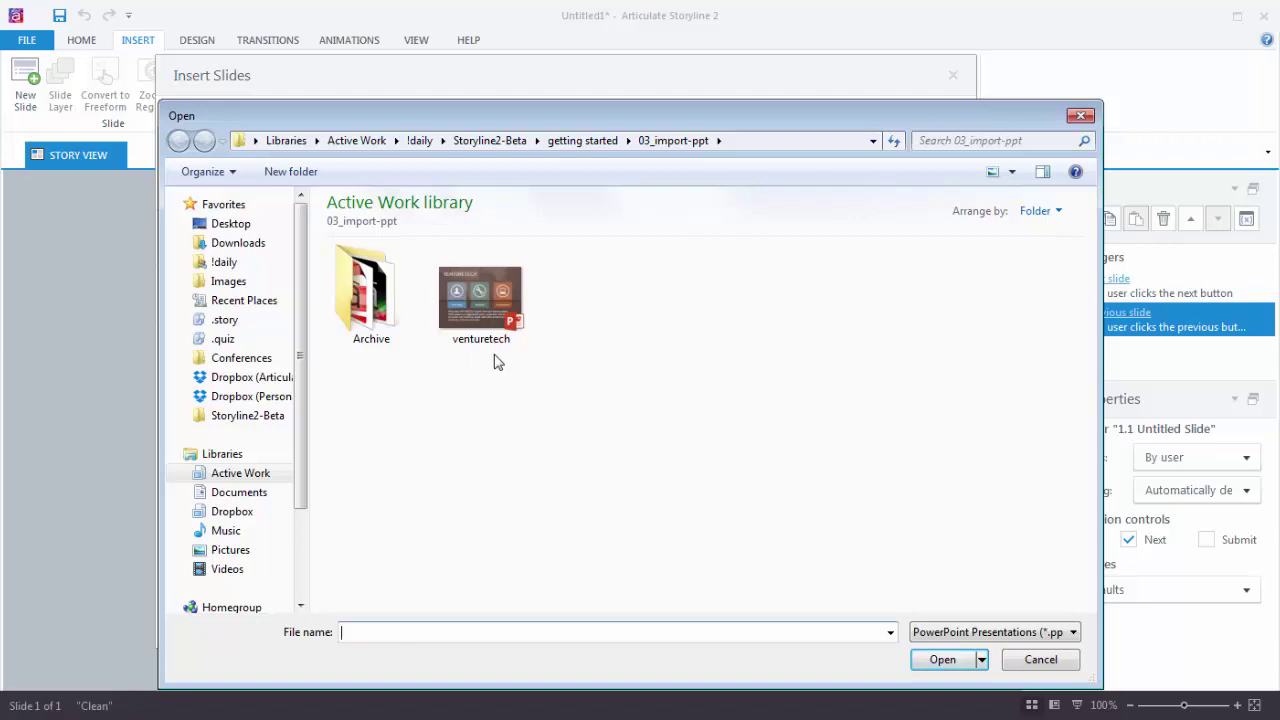
left_click(479, 300)
left_click(943, 659)
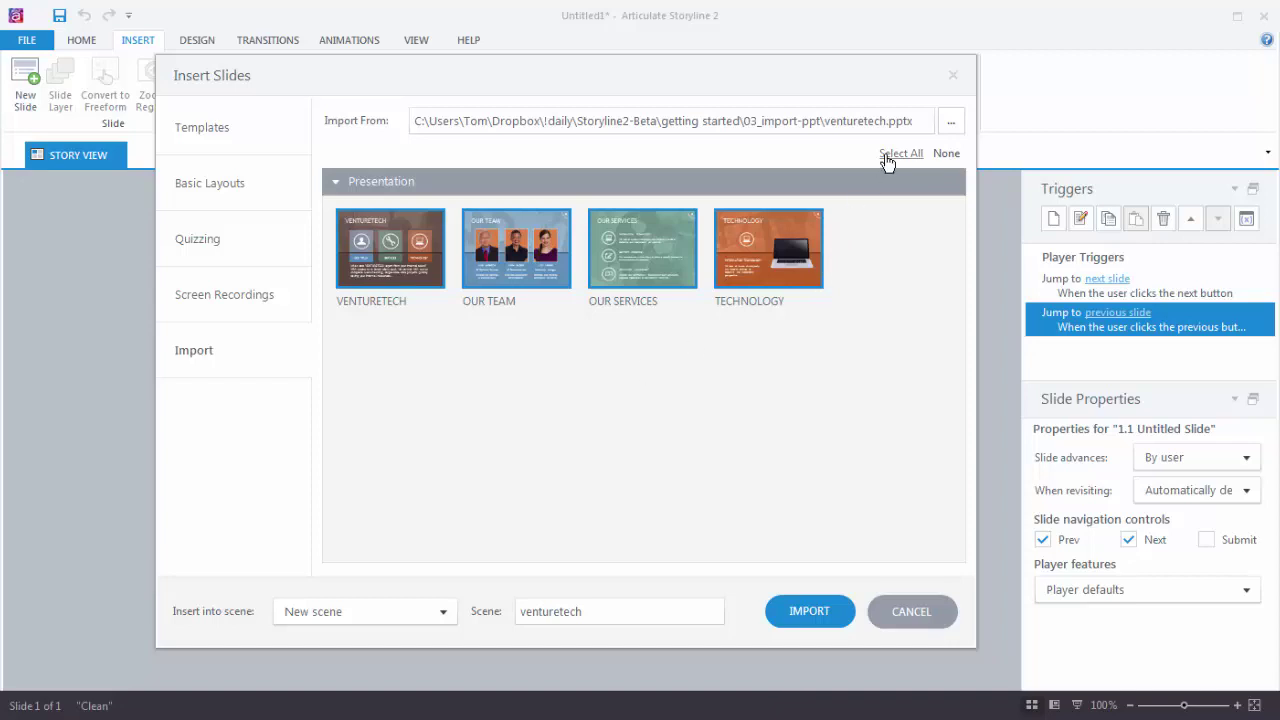
Step: Select all four venturetech slides and import them into a new scene
left_click(942, 156)
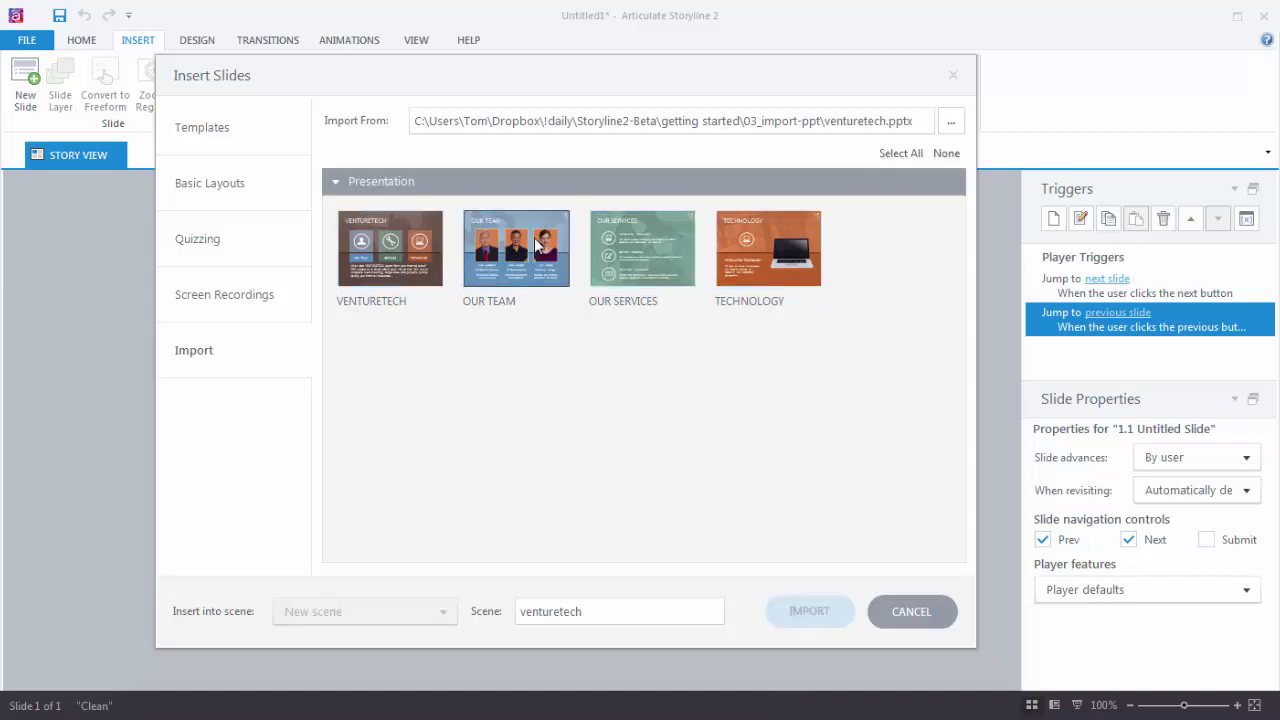
left_click(536, 243)
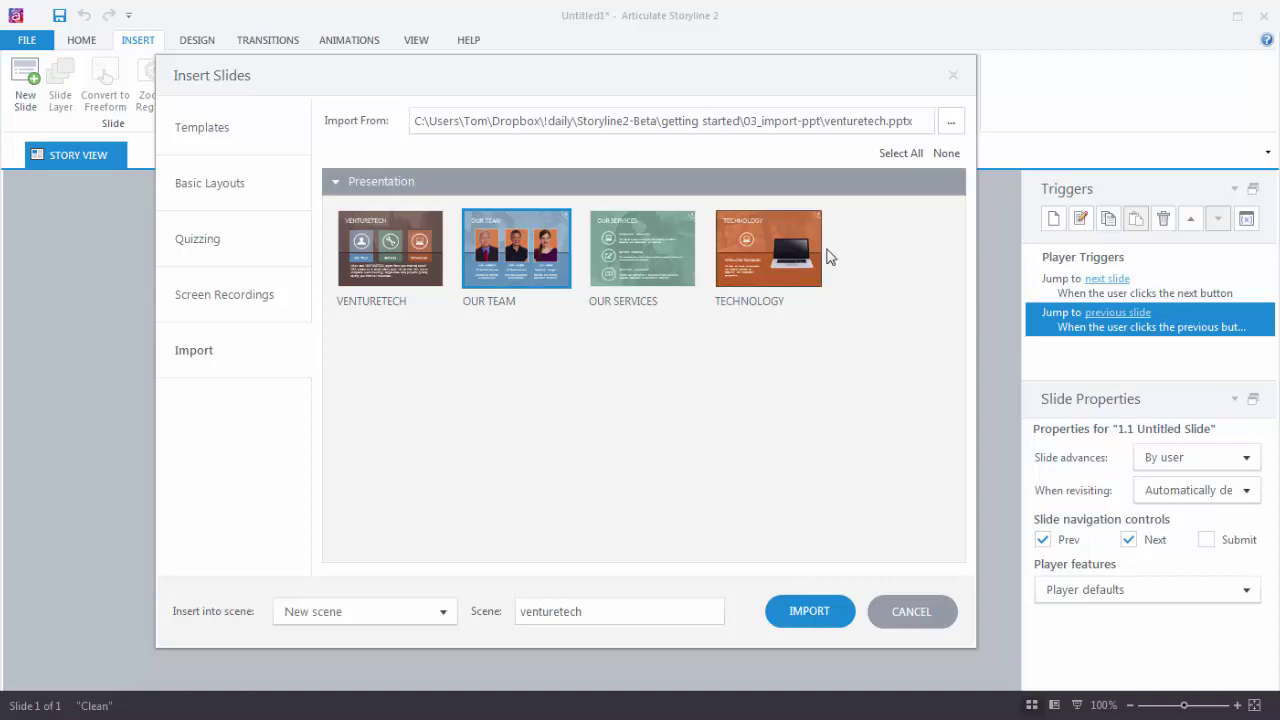
left_click(900, 155)
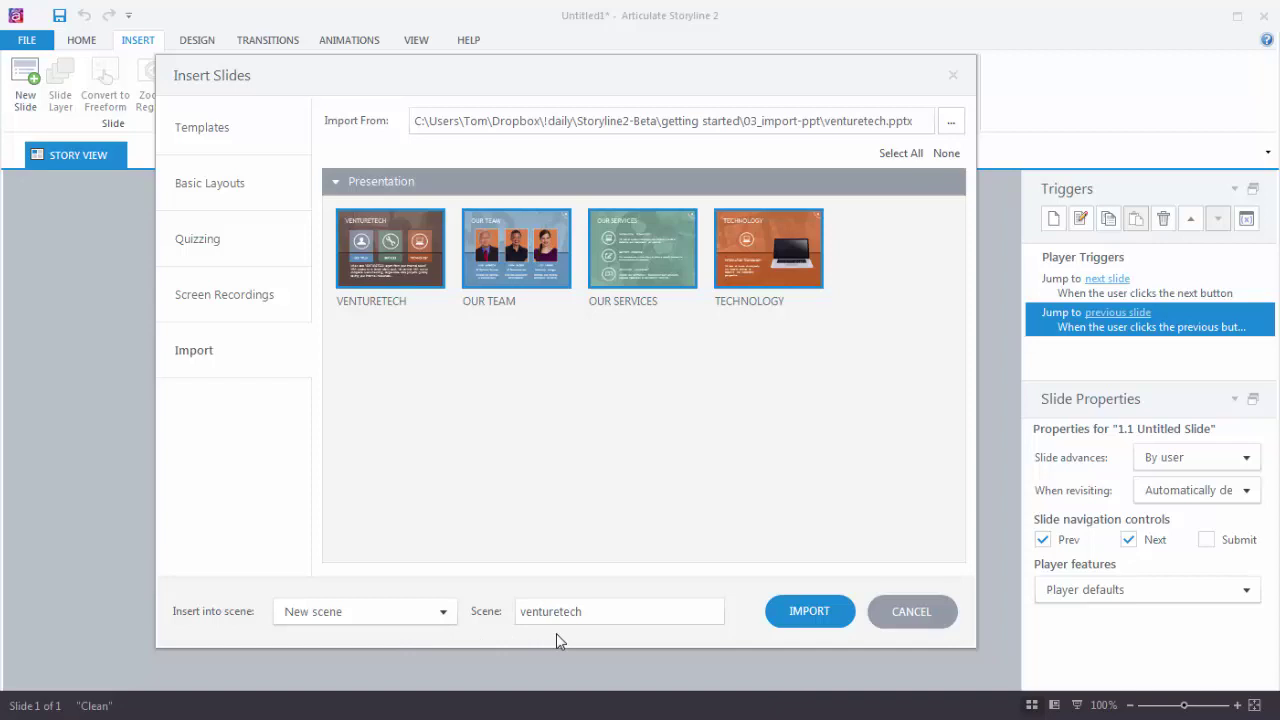
left_click(811, 617)
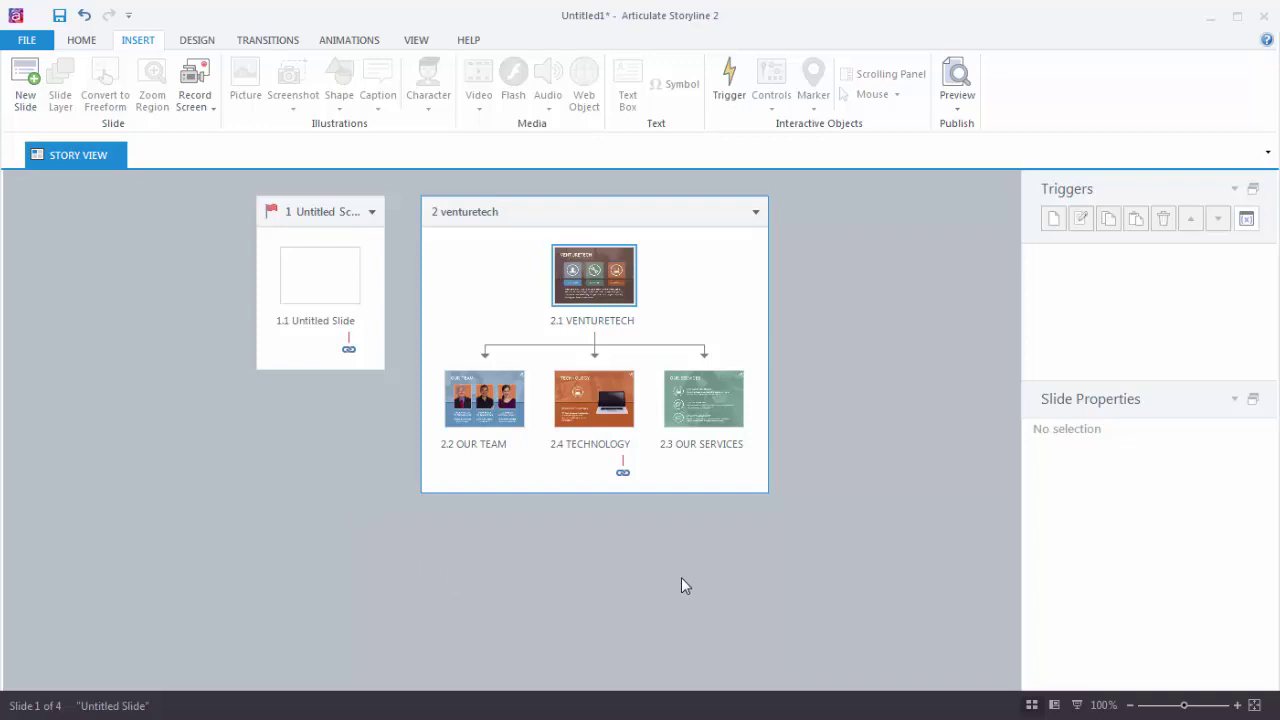
Step: Open slide 2.1 VENTURETECH and select its title, person picture and circle1 shape in the Timeline
left_click(602, 266)
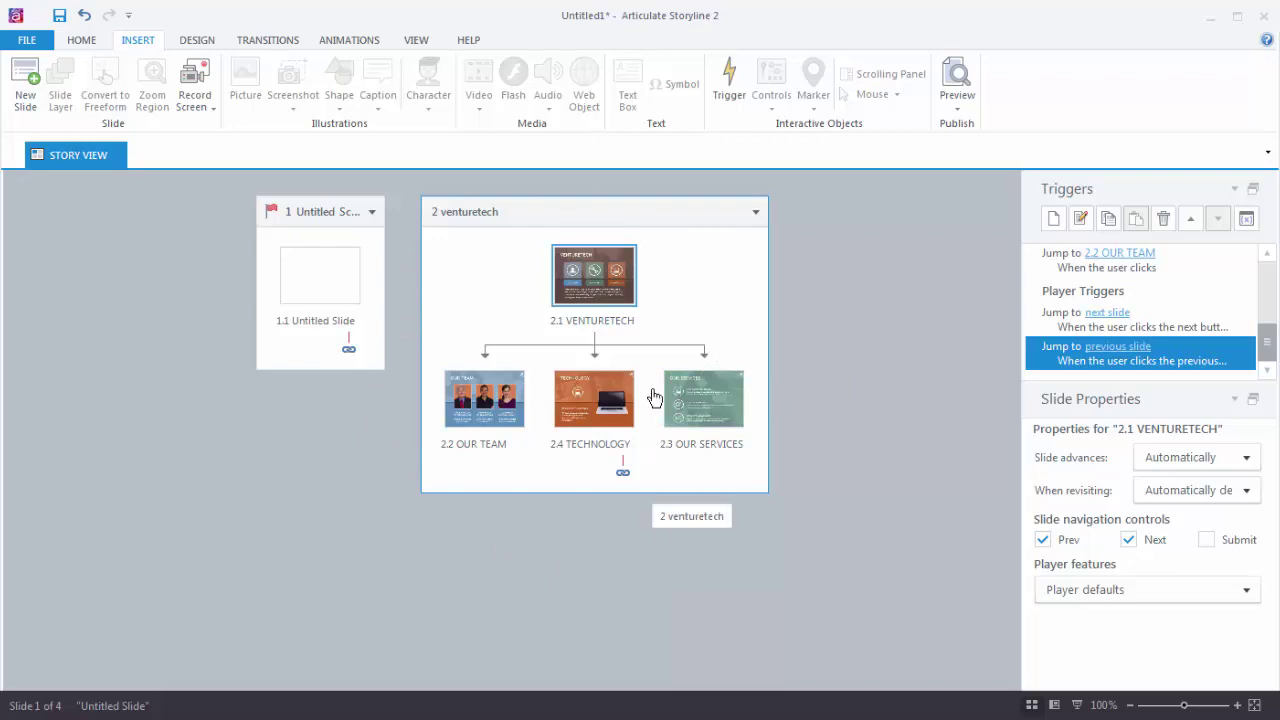
double_click(607, 270)
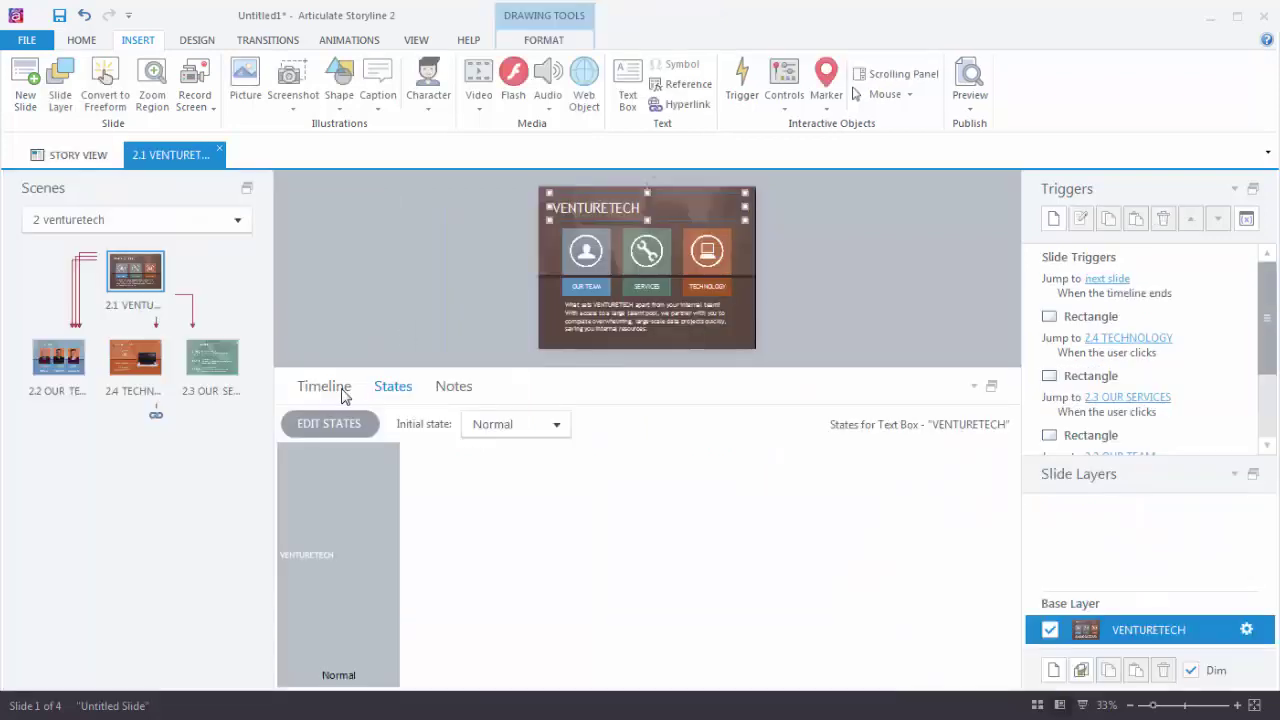
left_click(342, 390)
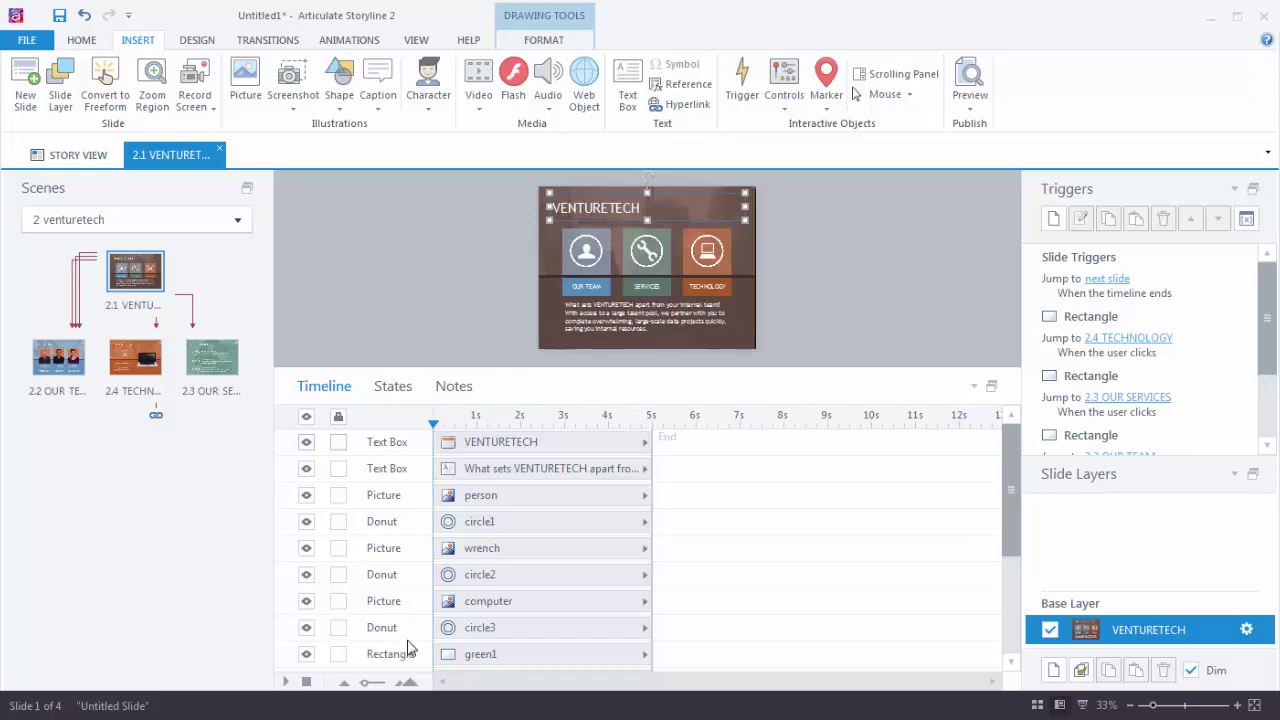
left_click(382, 445)
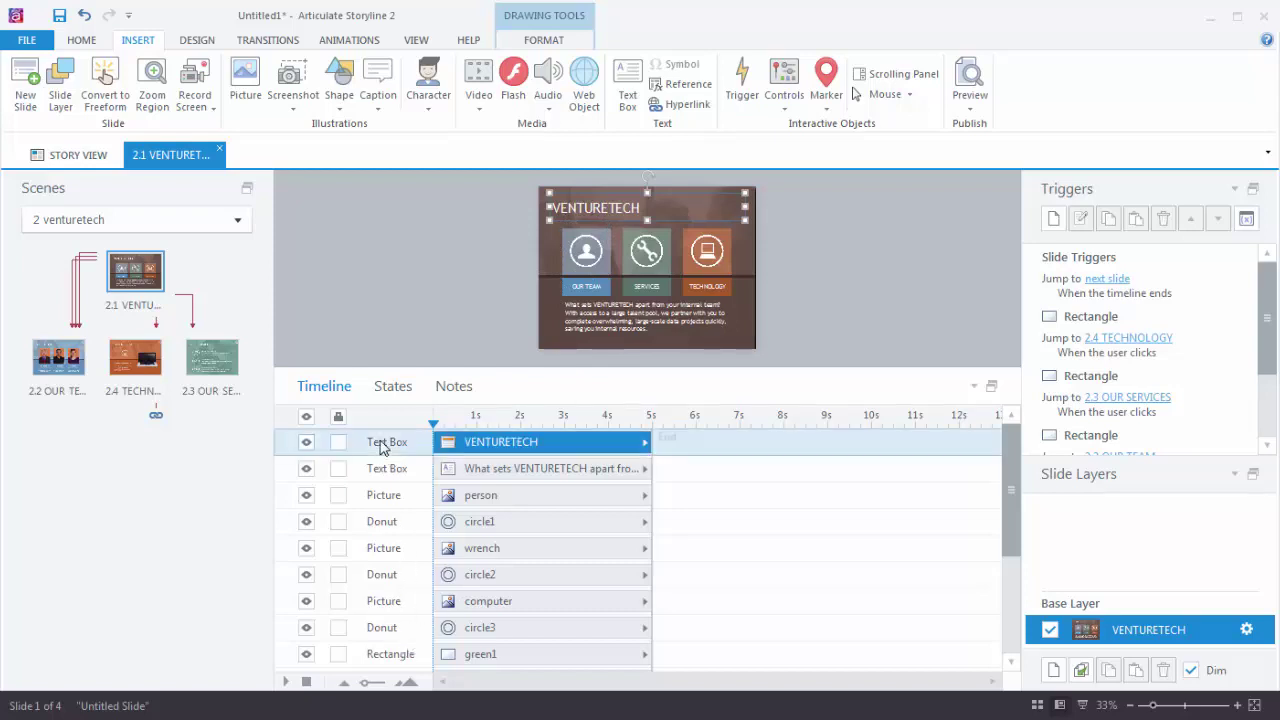
left_click(392, 498)
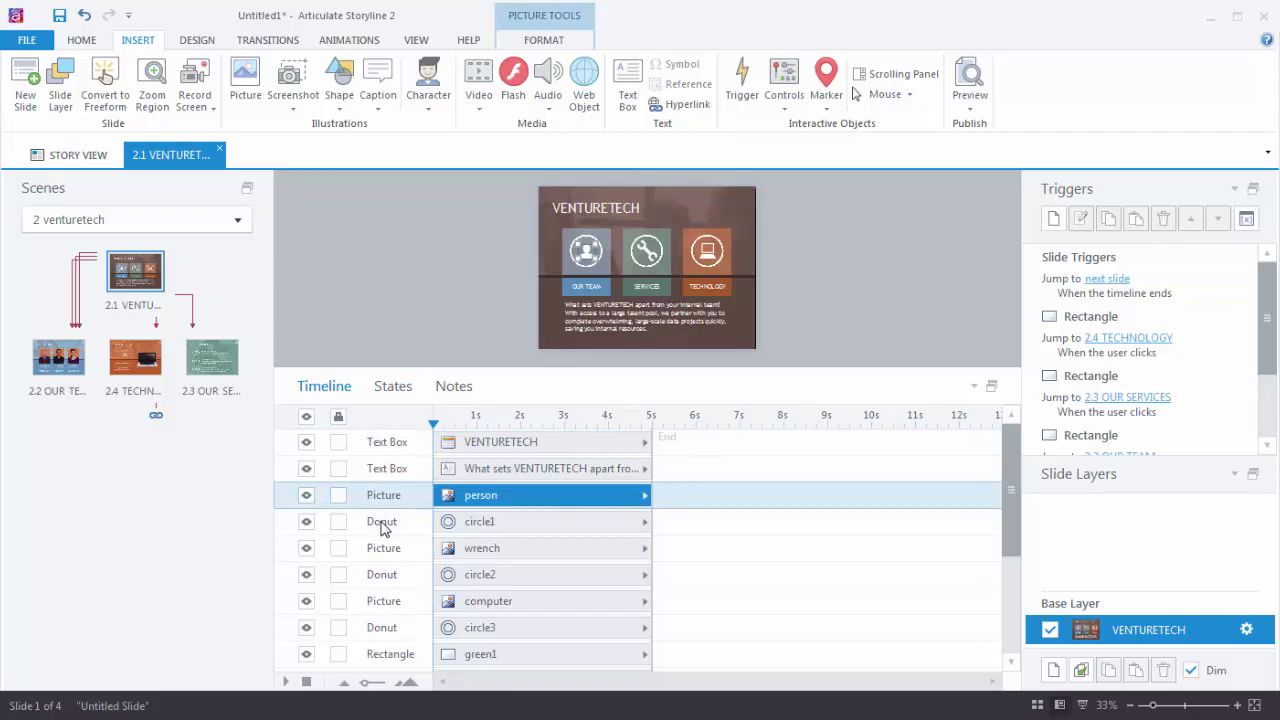
left_click(383, 527)
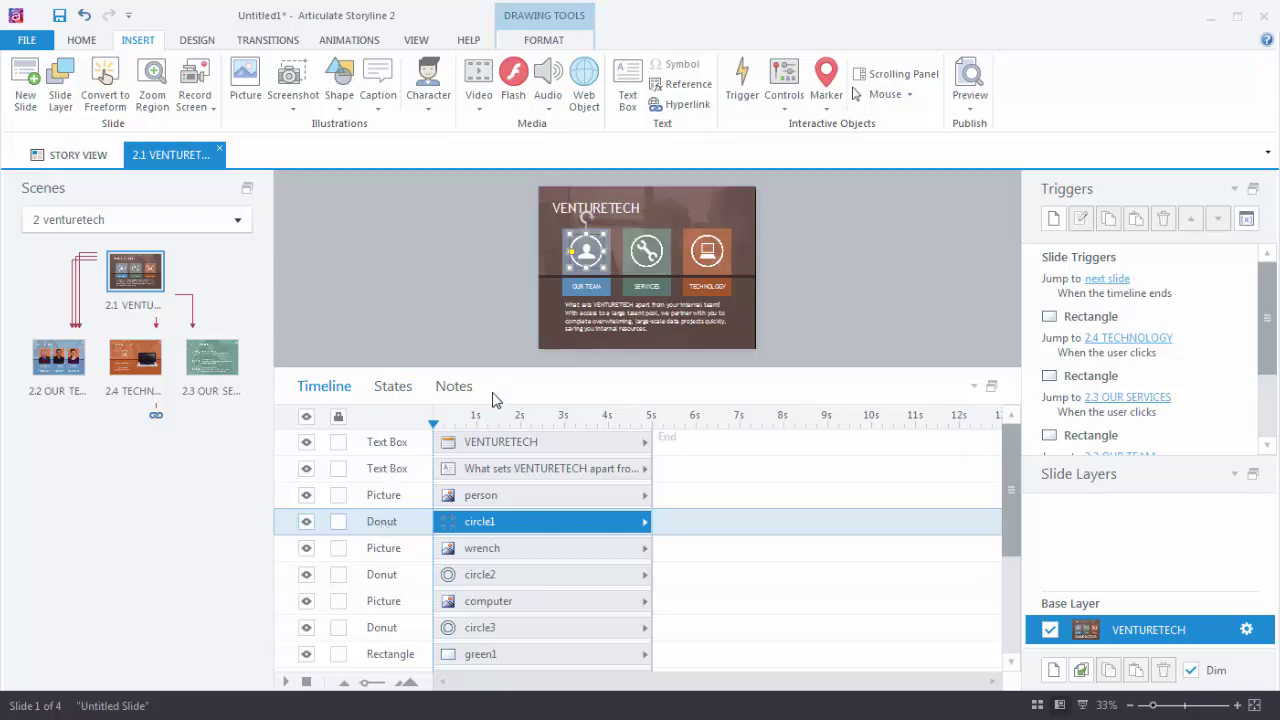
Step: Review the VENTURETECH slide's notes text, then return to the Timeline
left_click(455, 387)
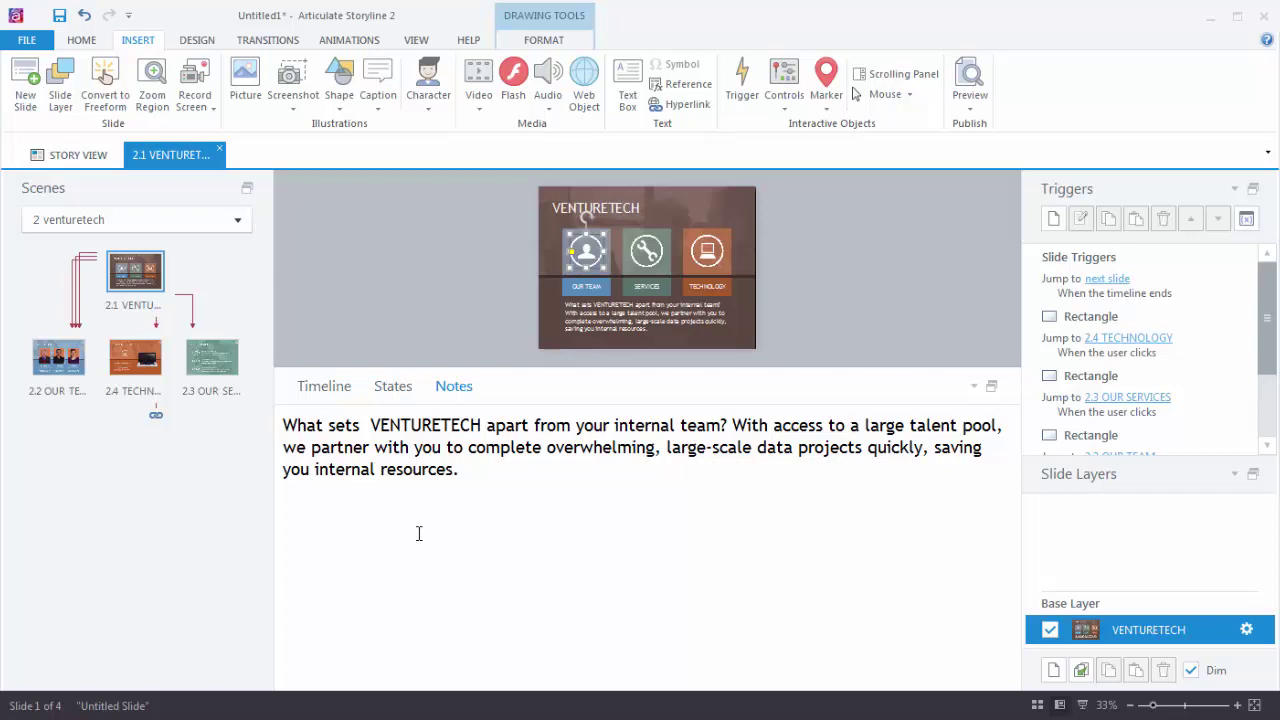
left_click(322, 396)
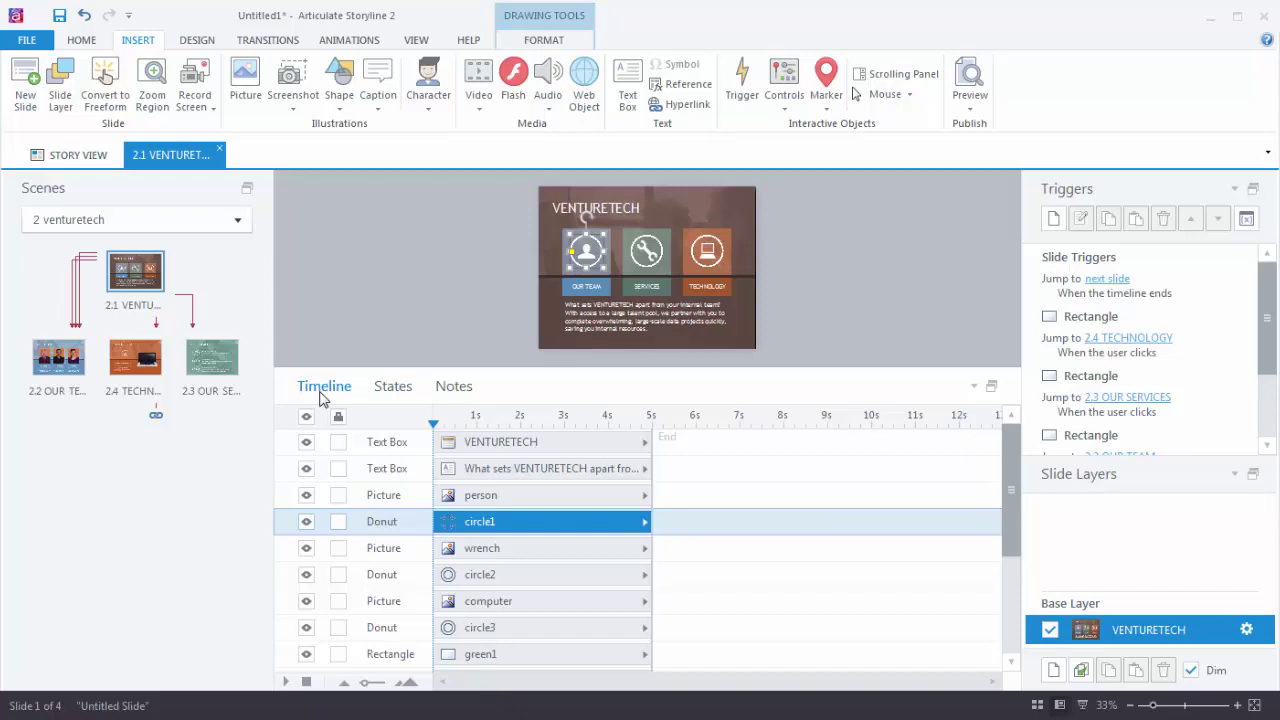
left_click(418, 42)
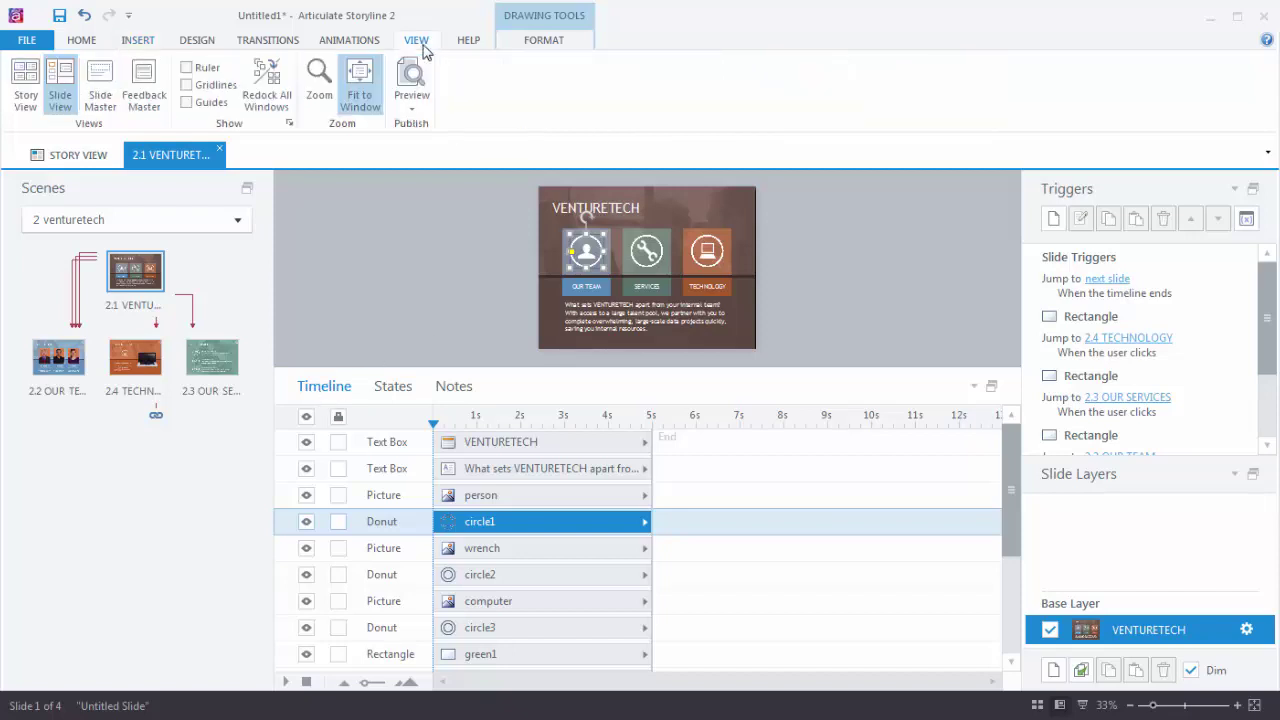
left_click(100, 85)
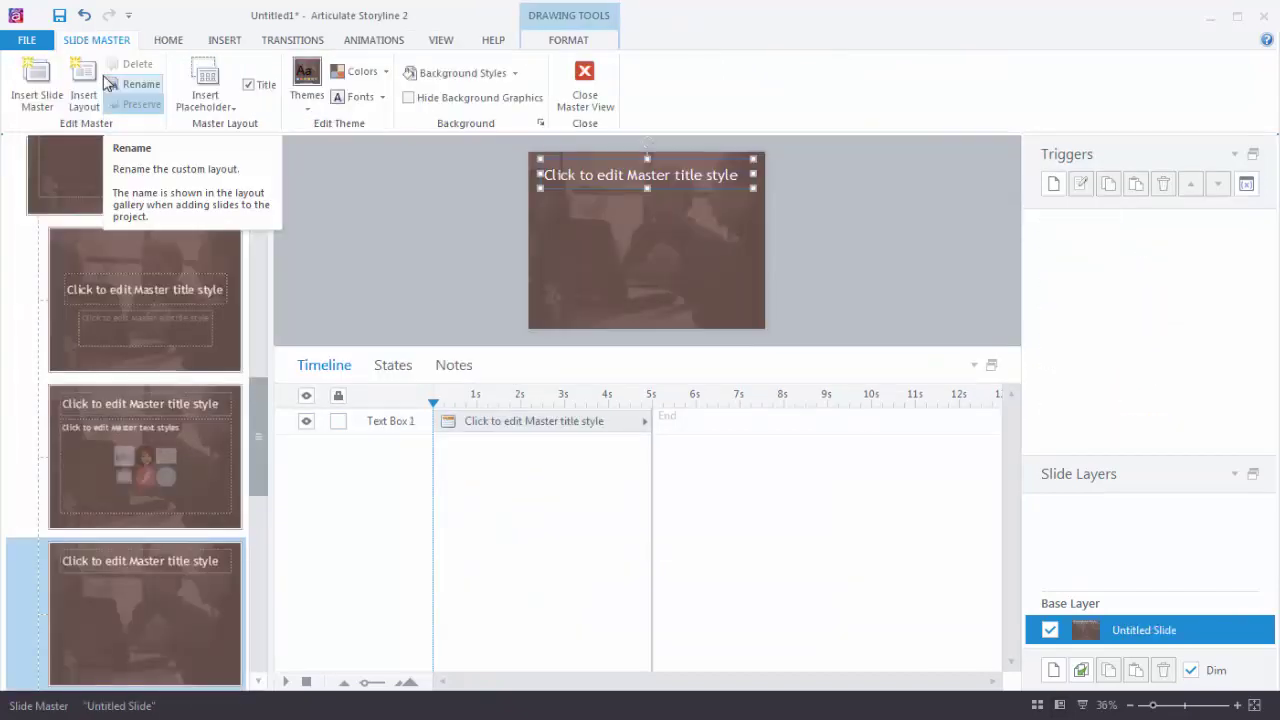
left_click_drag(258, 440, 258, 231)
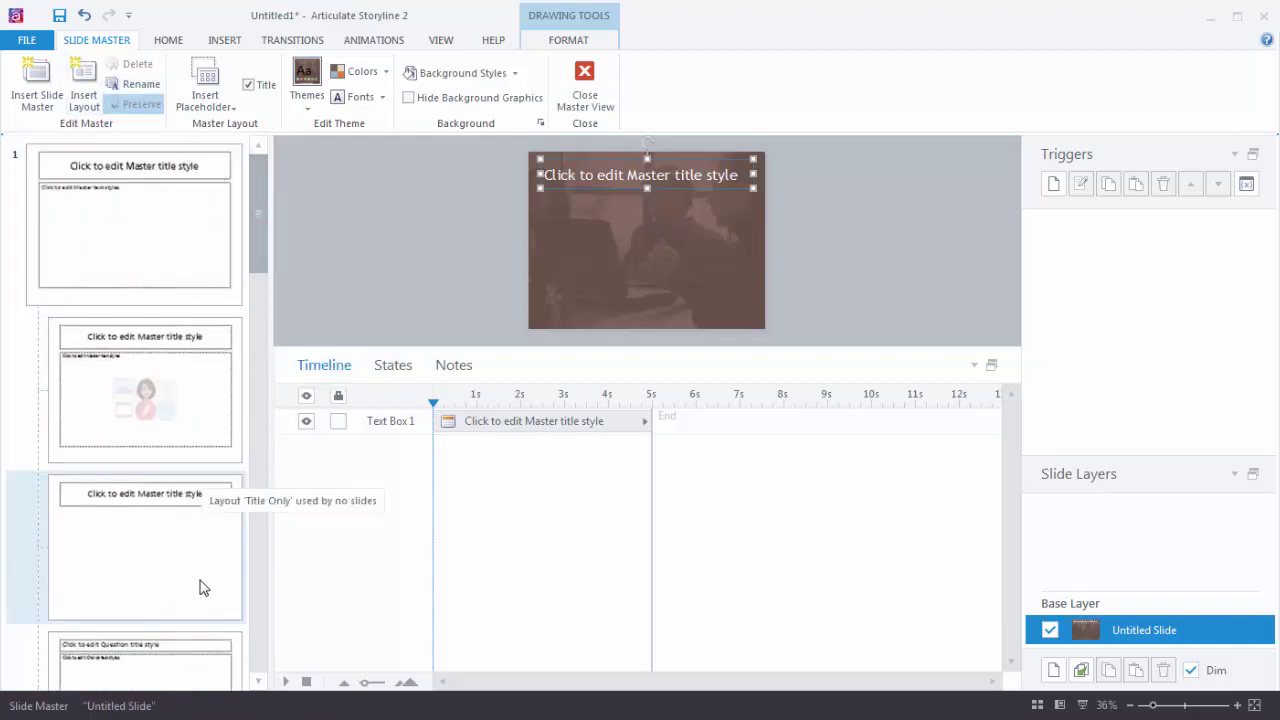
left_click_drag(262, 255, 263, 567)
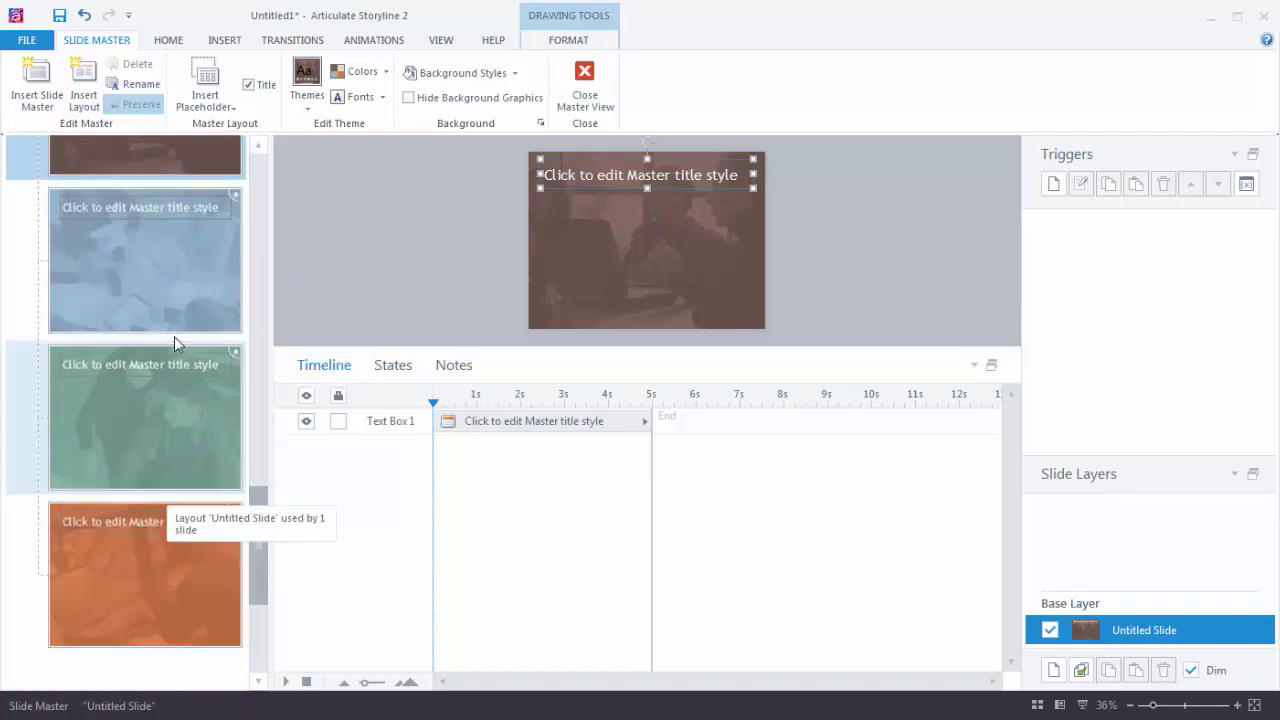
left_click(585, 78)
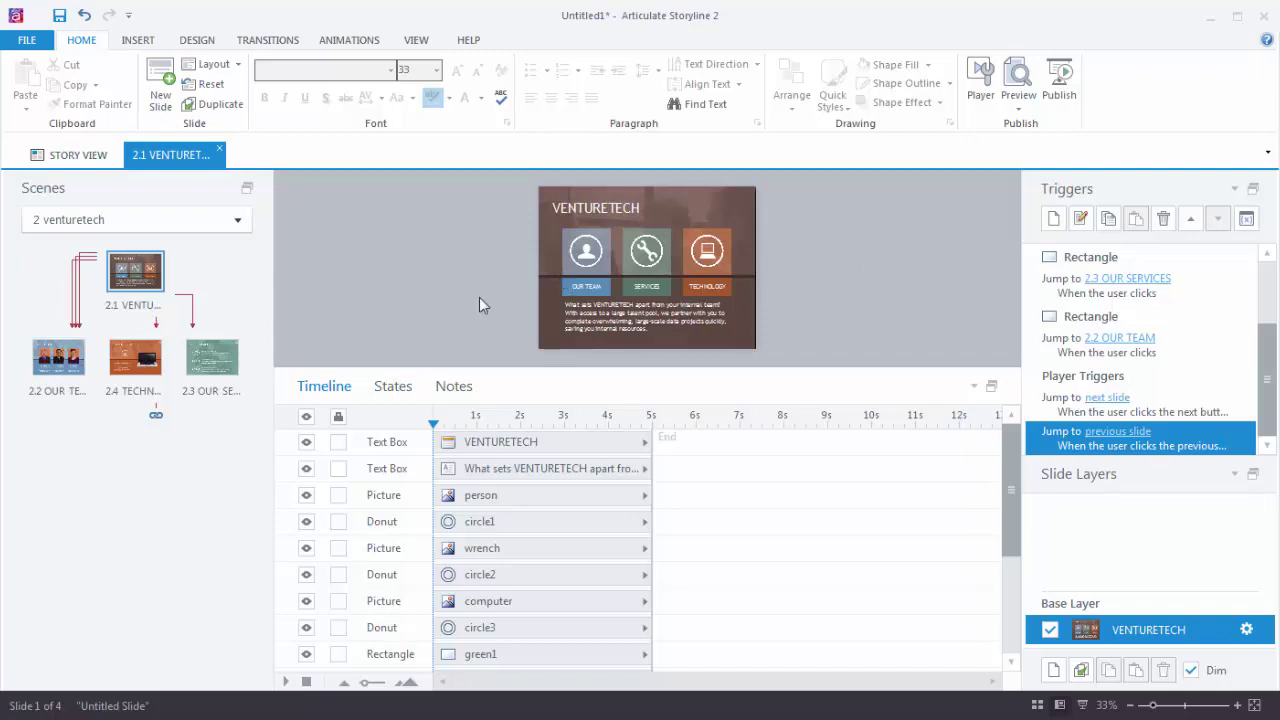
Step: Inspect the OUR TEAM and SERVICES buttons' triggers, then open slide 2.2 OUR TEAM
left_click(609, 287)
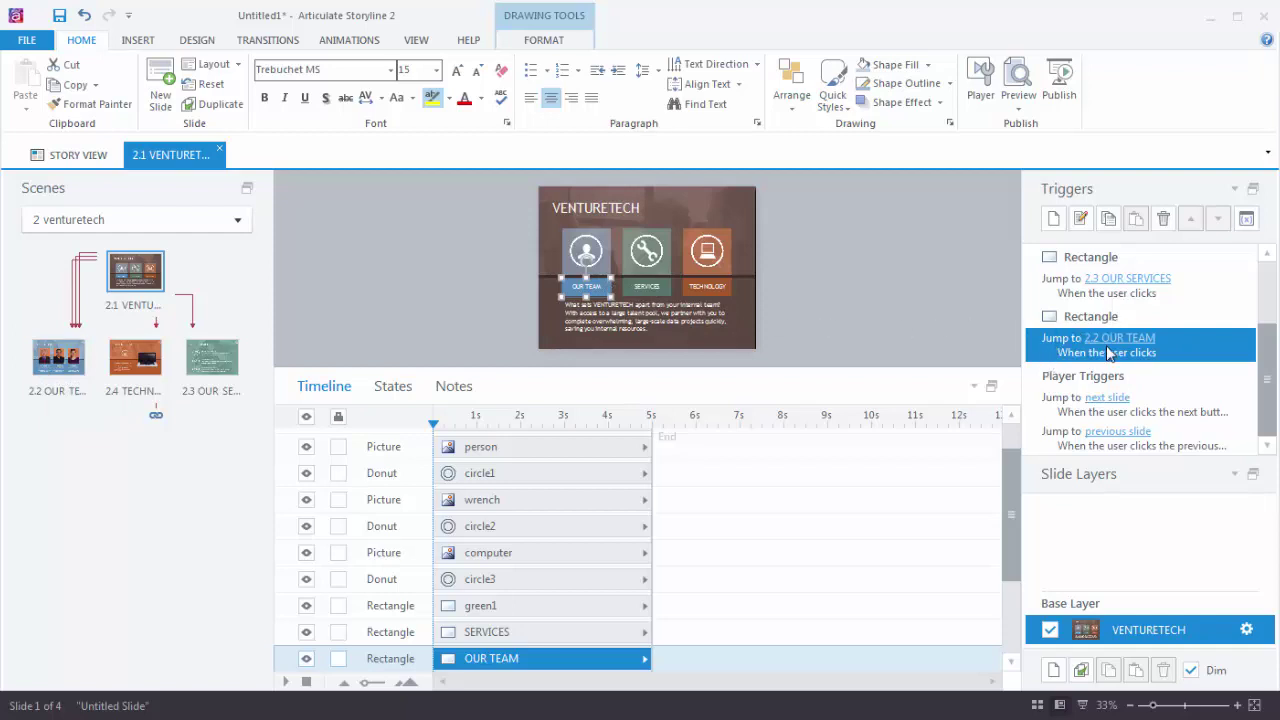
left_click(667, 289)
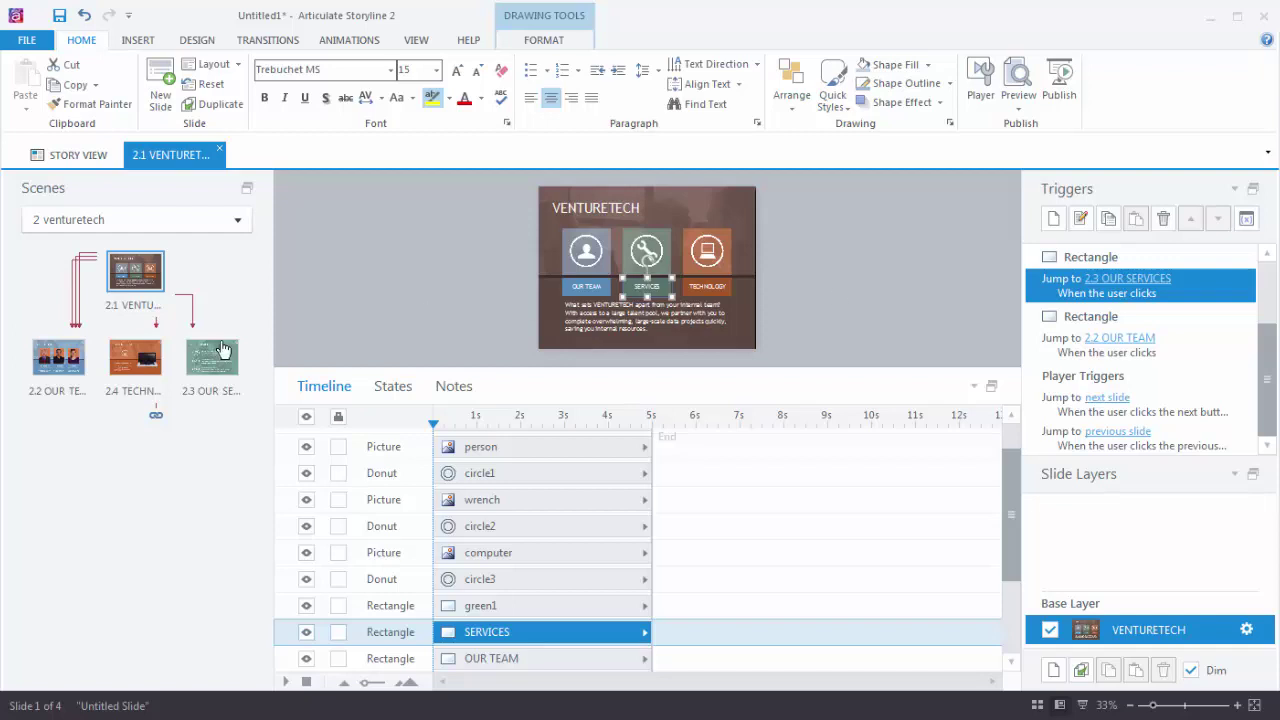
left_click(57, 365)
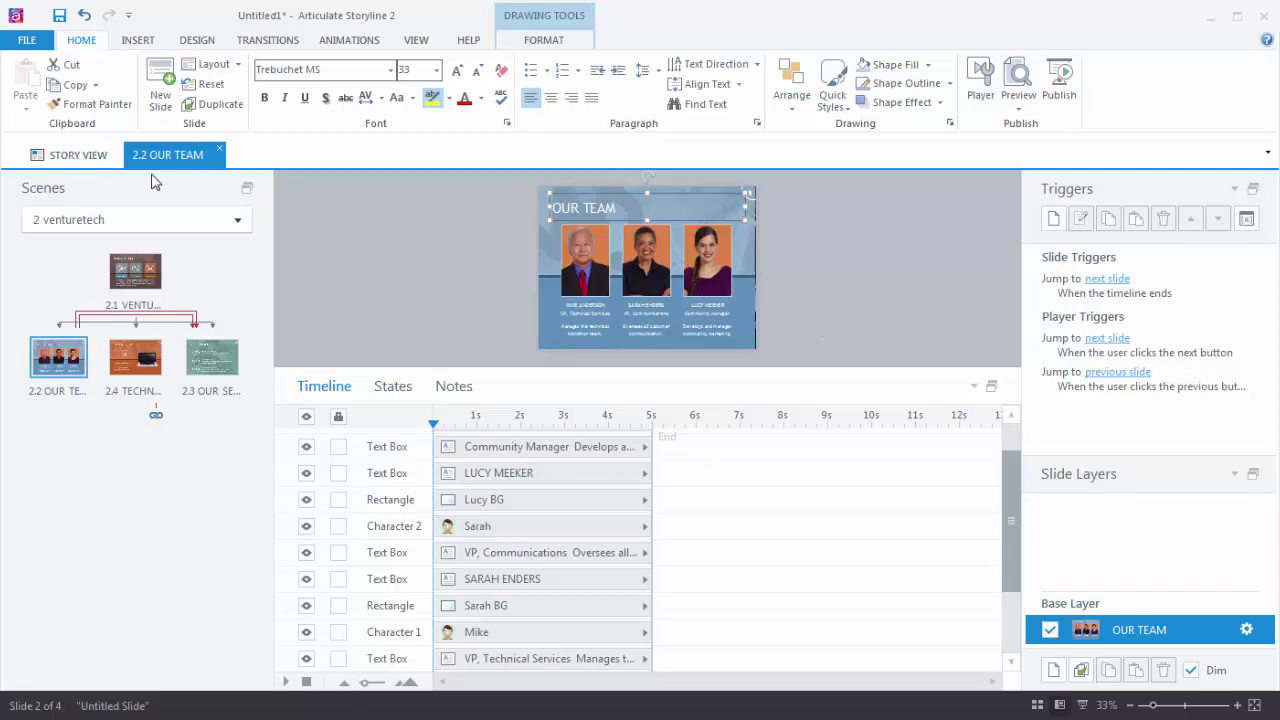
Step: In Story View, select slides 2.1–2.4 and set Slide advances to By user
left_click(92, 163)
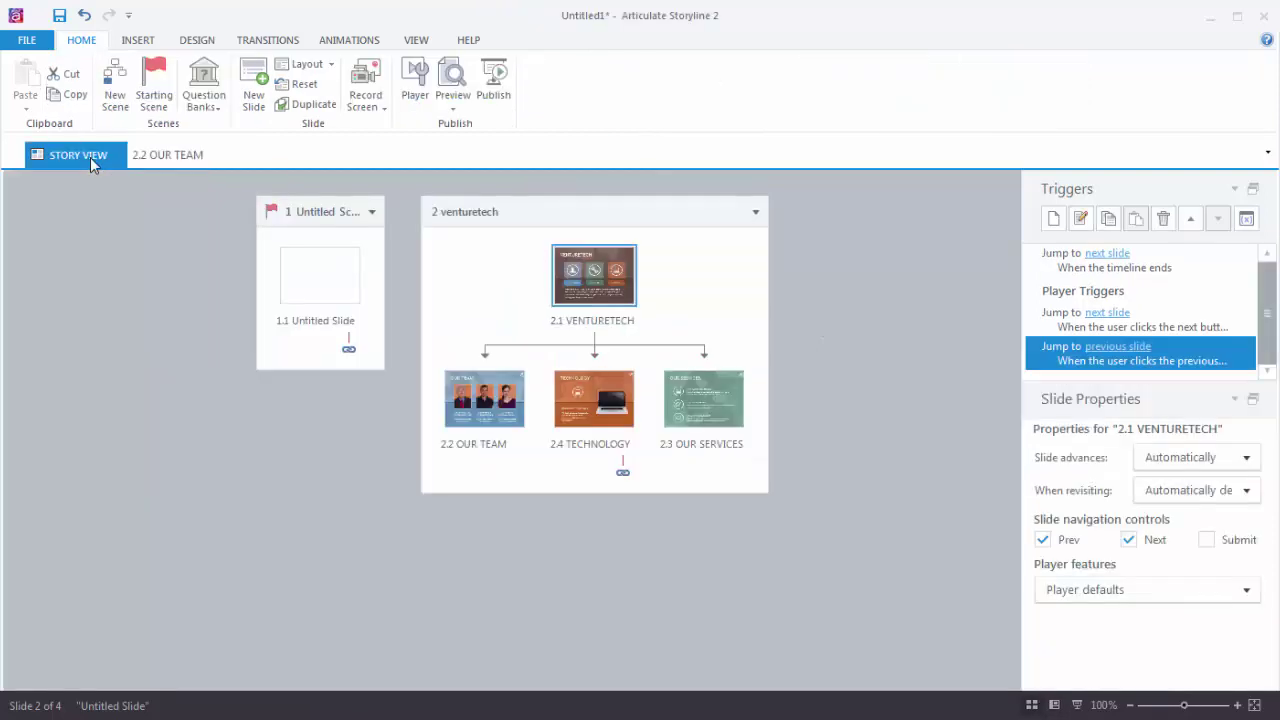
left_click(465, 426, "ctrl")
left_click(630, 428, "ctrl")
left_click(707, 424, "ctrl")
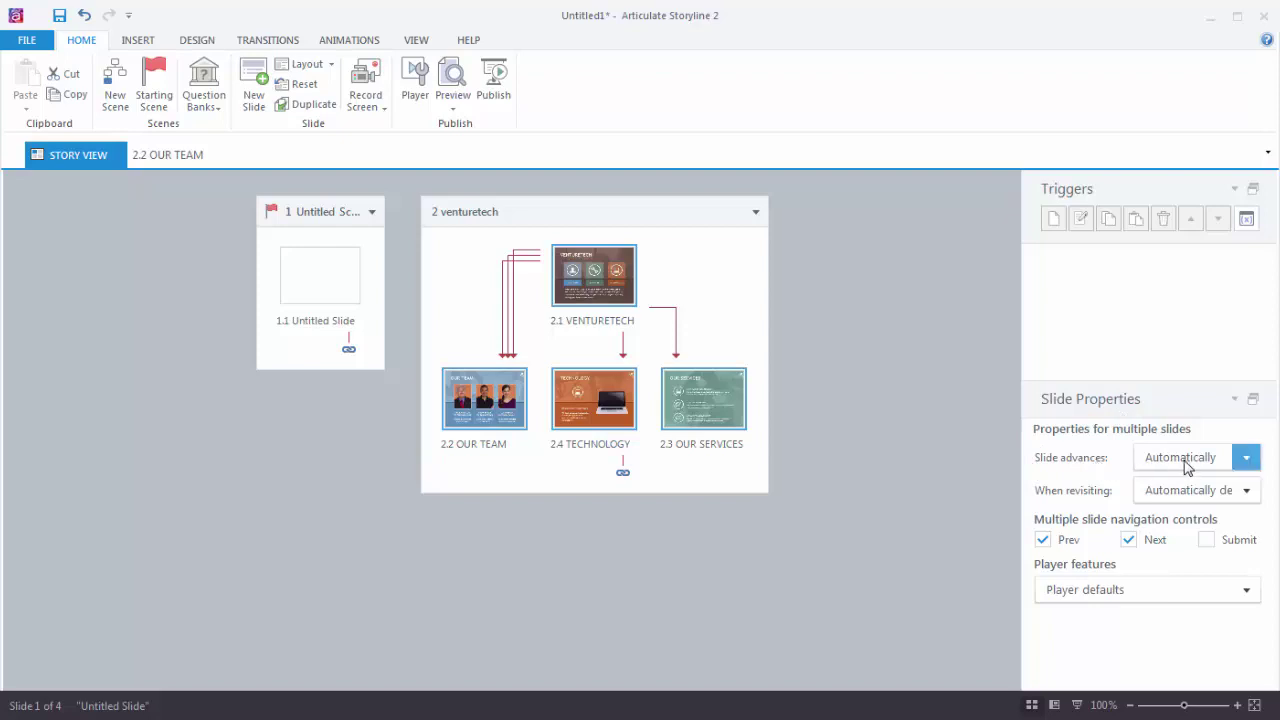
left_click(1248, 460)
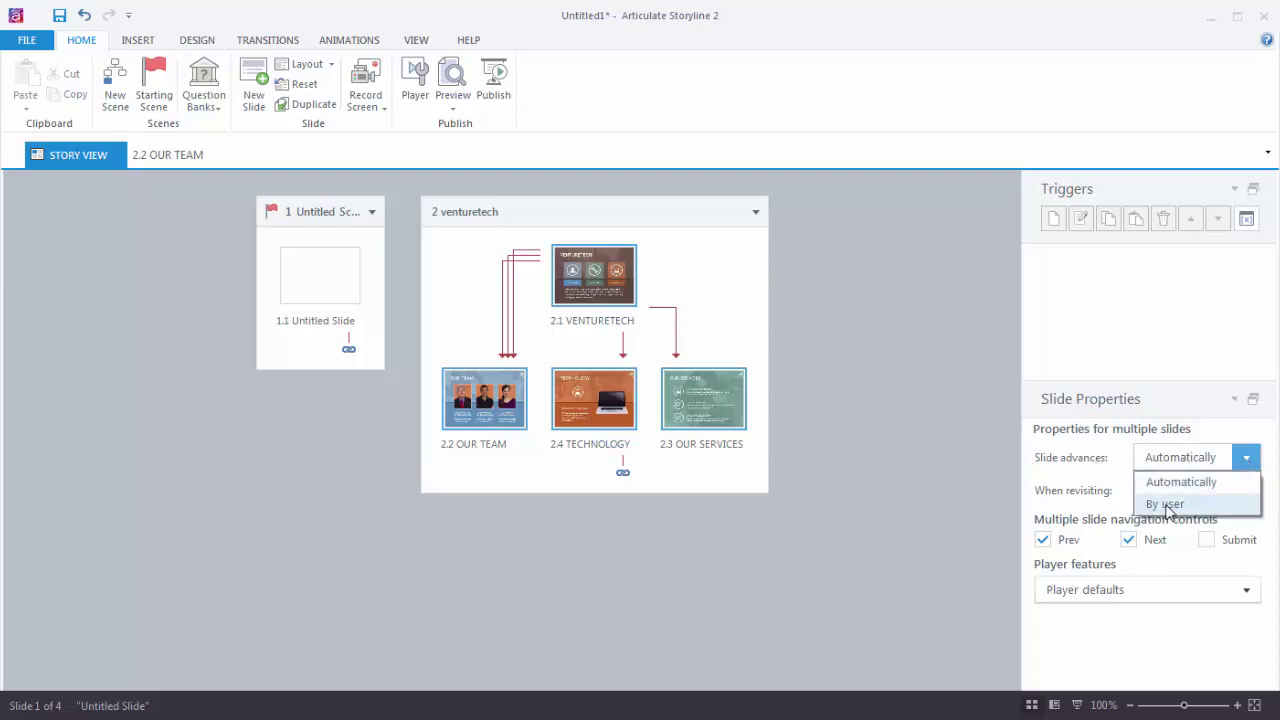
left_click(1166, 505)
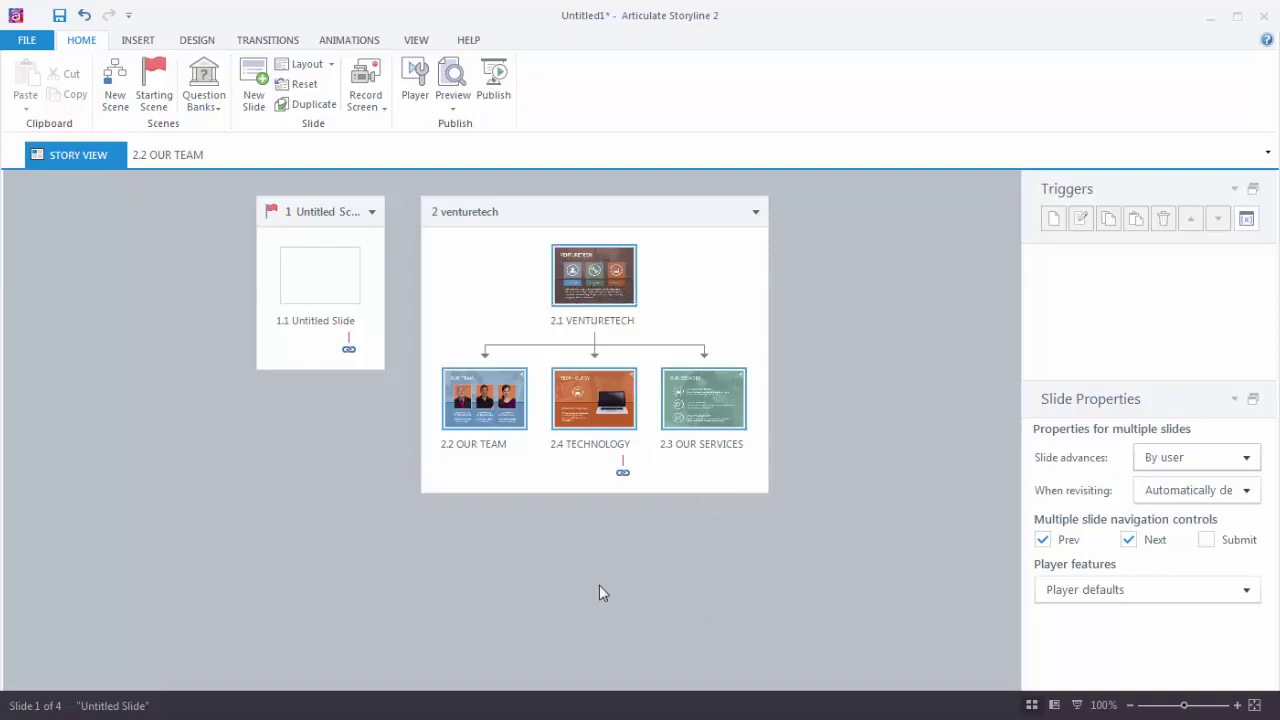
left_click(494, 396)
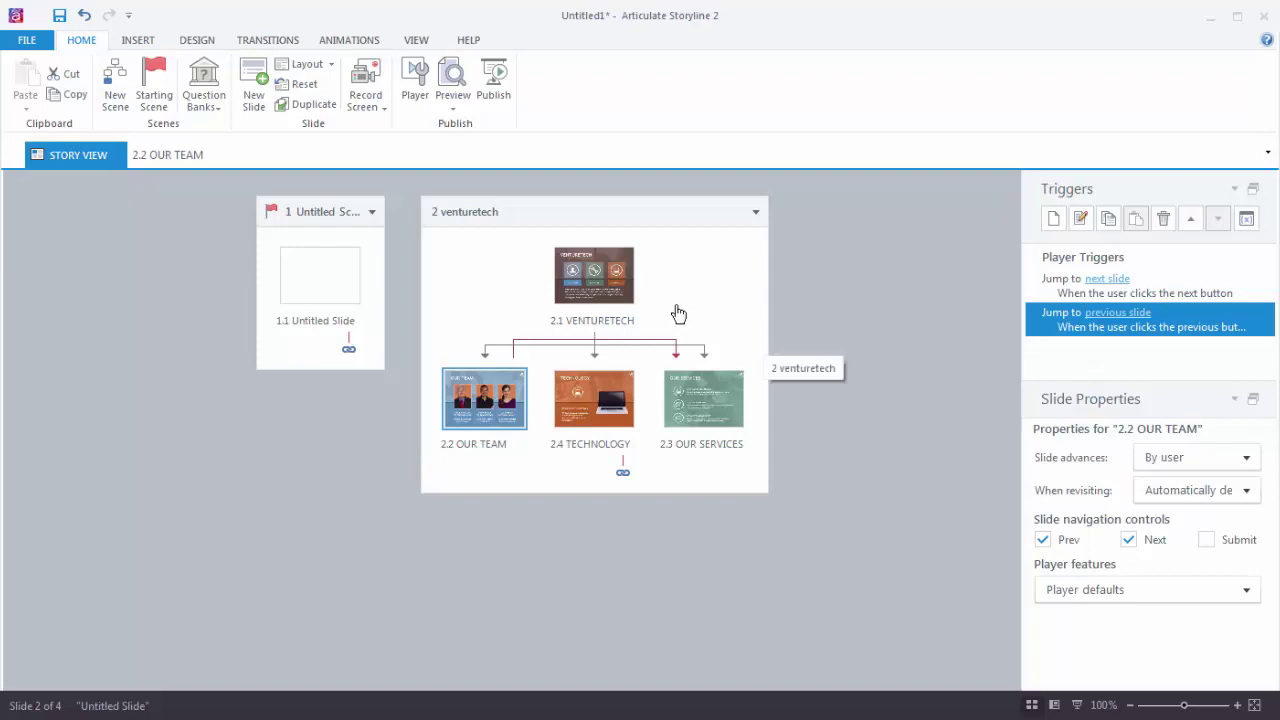
Step: Open slide 2.1 VENTURETECH and preview This Slide
left_click(613, 290)
double_click(613, 290)
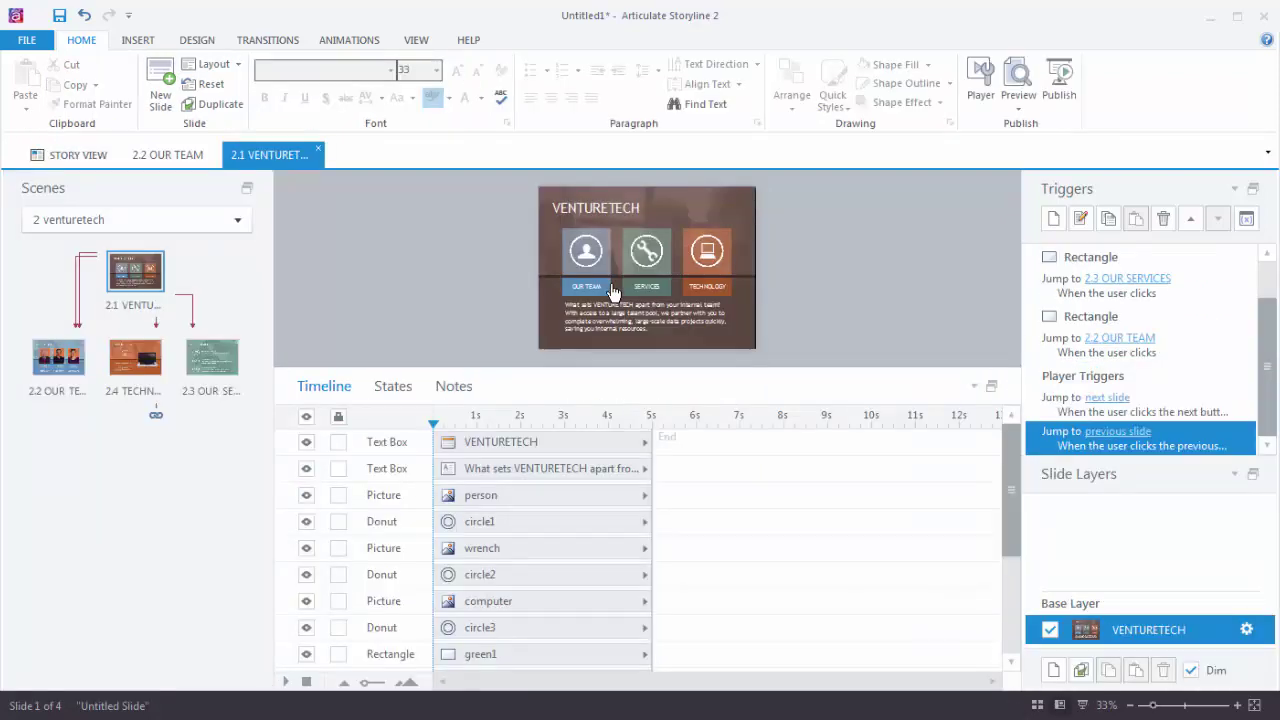
left_click(590, 288)
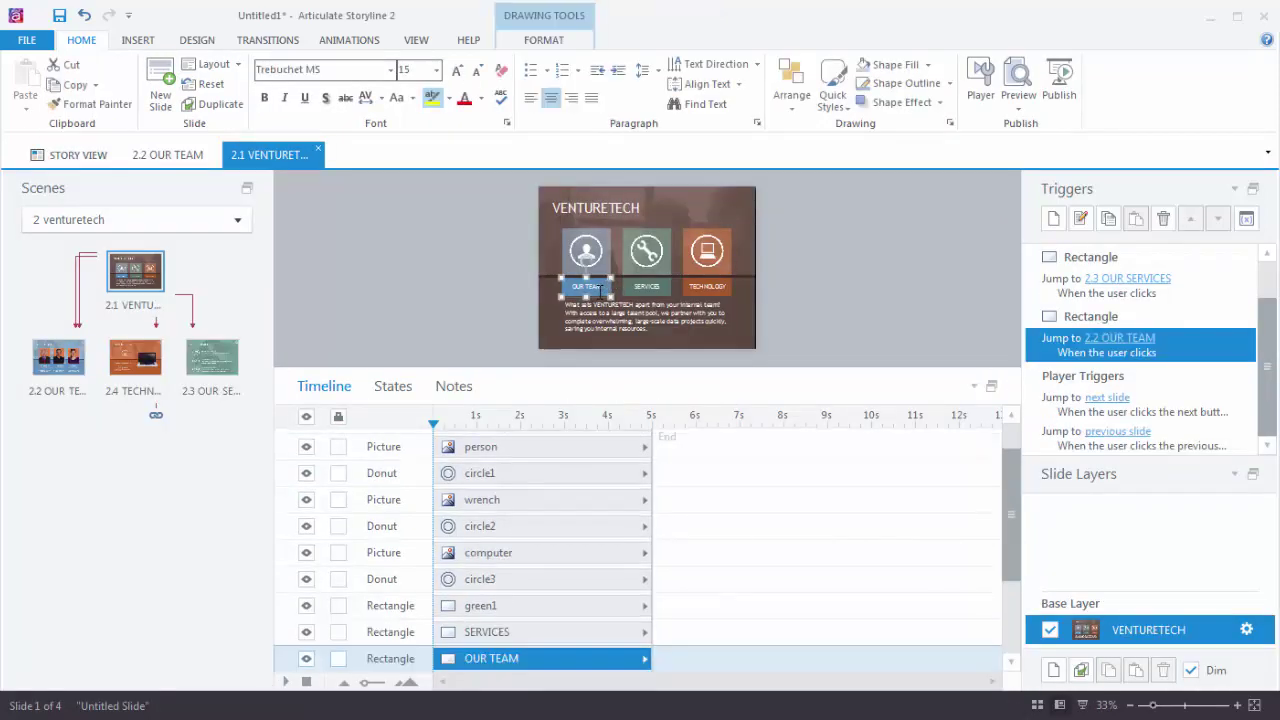
left_click(900, 334)
left_click(1018, 98)
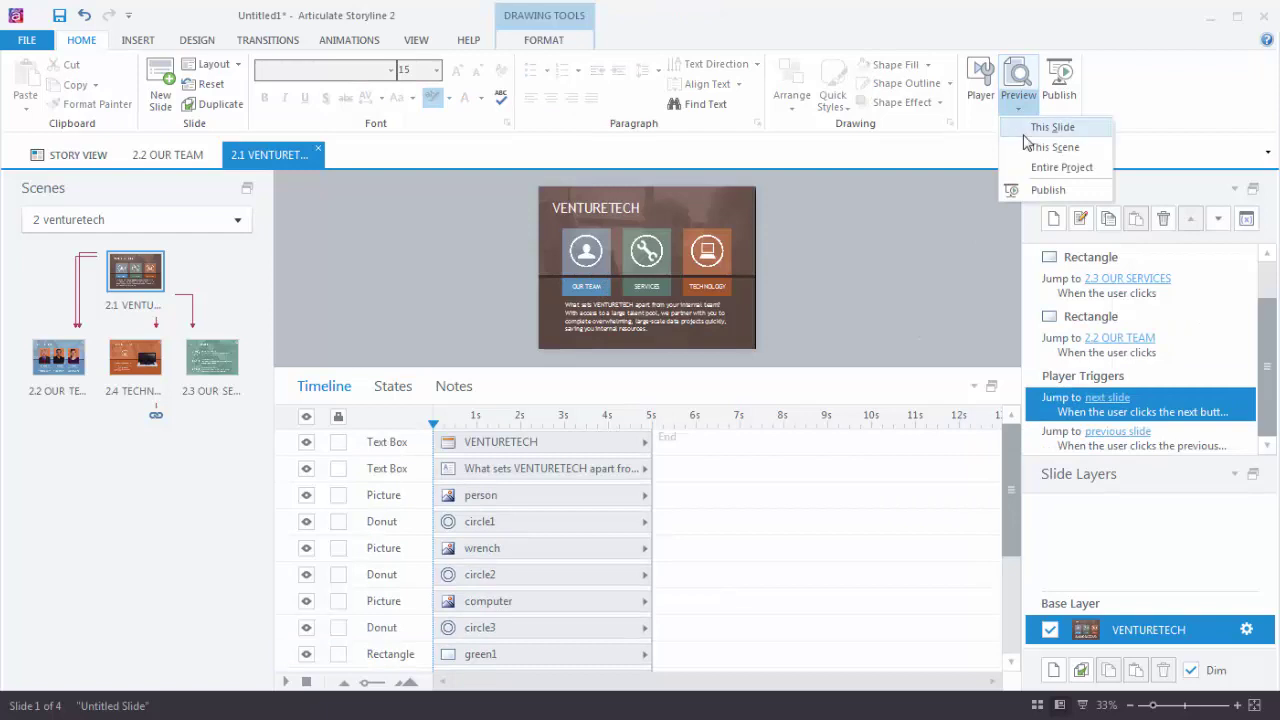
left_click(1047, 126)
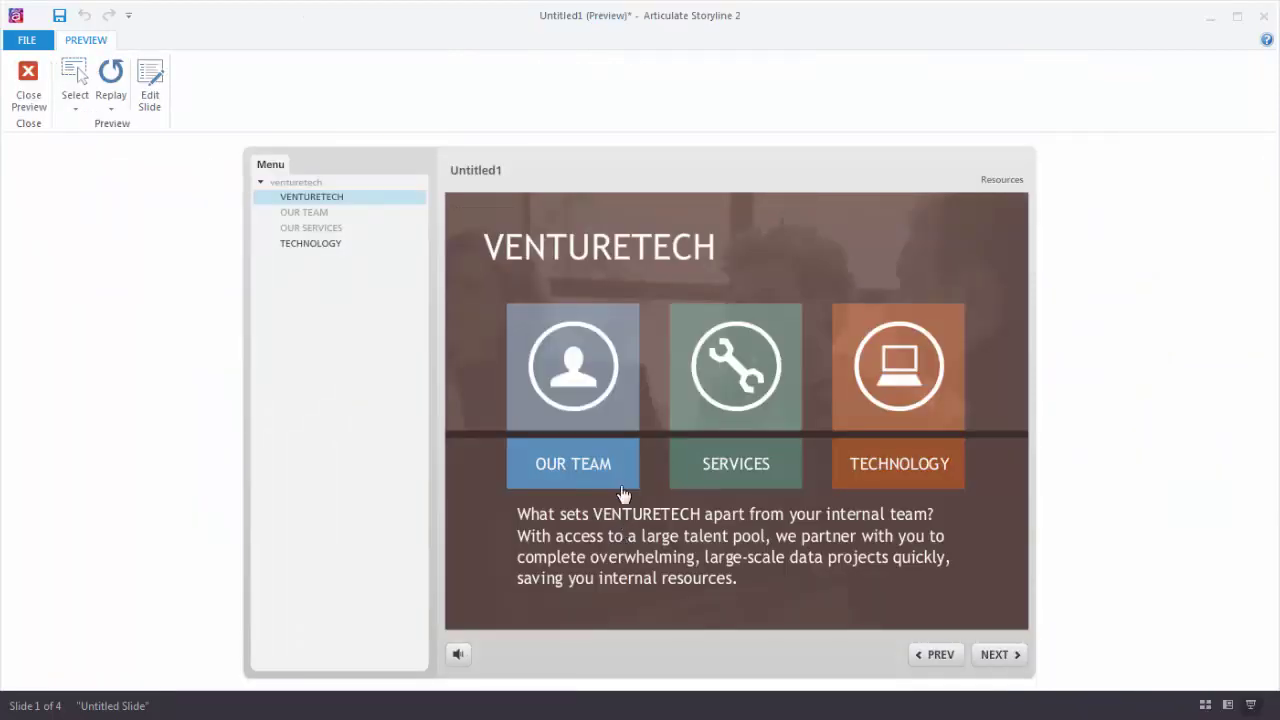
Step: Test the OUR TEAM and SERVICES links, returning home each time, then close the preview
left_click(622, 482)
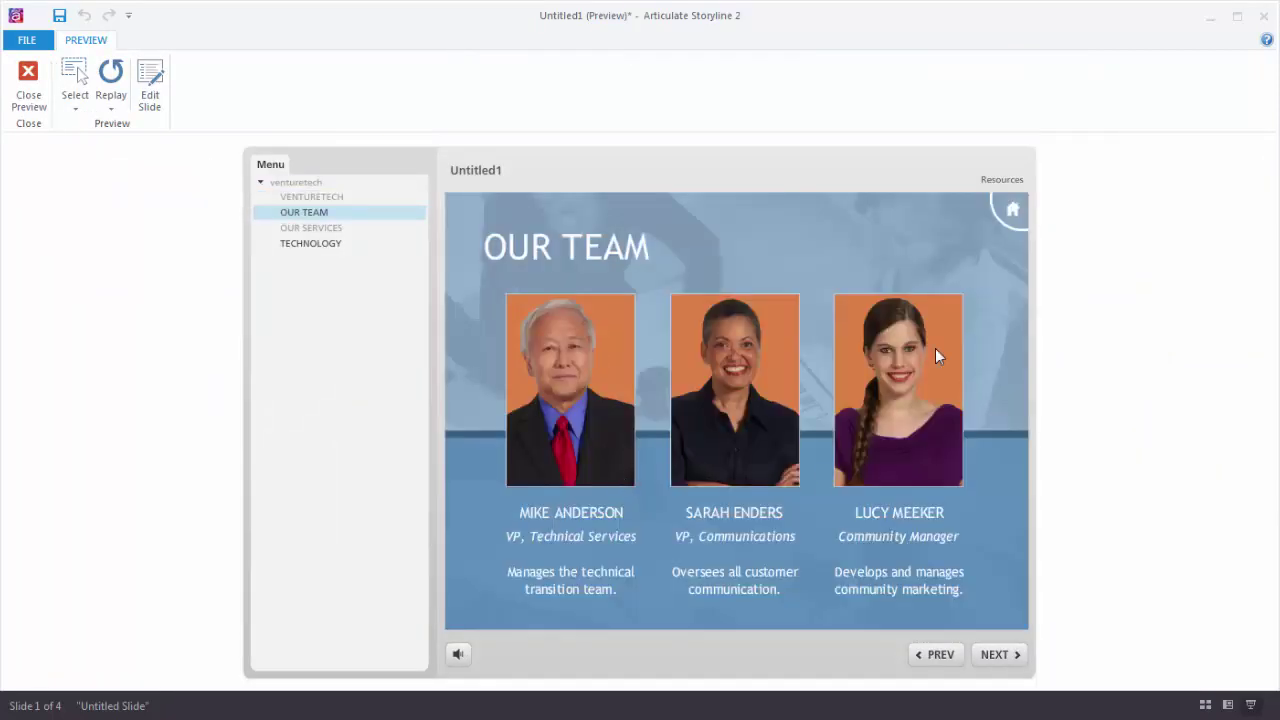
left_click(1010, 210)
left_click(789, 466)
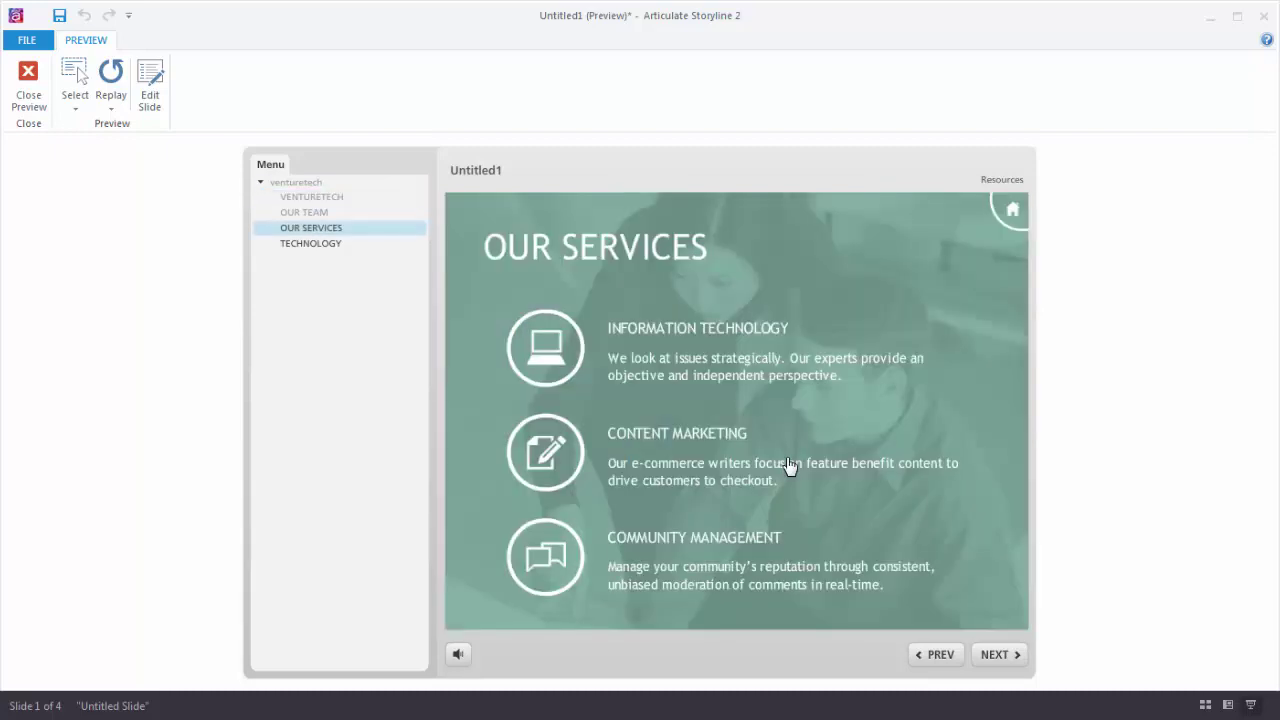
left_click(1013, 213)
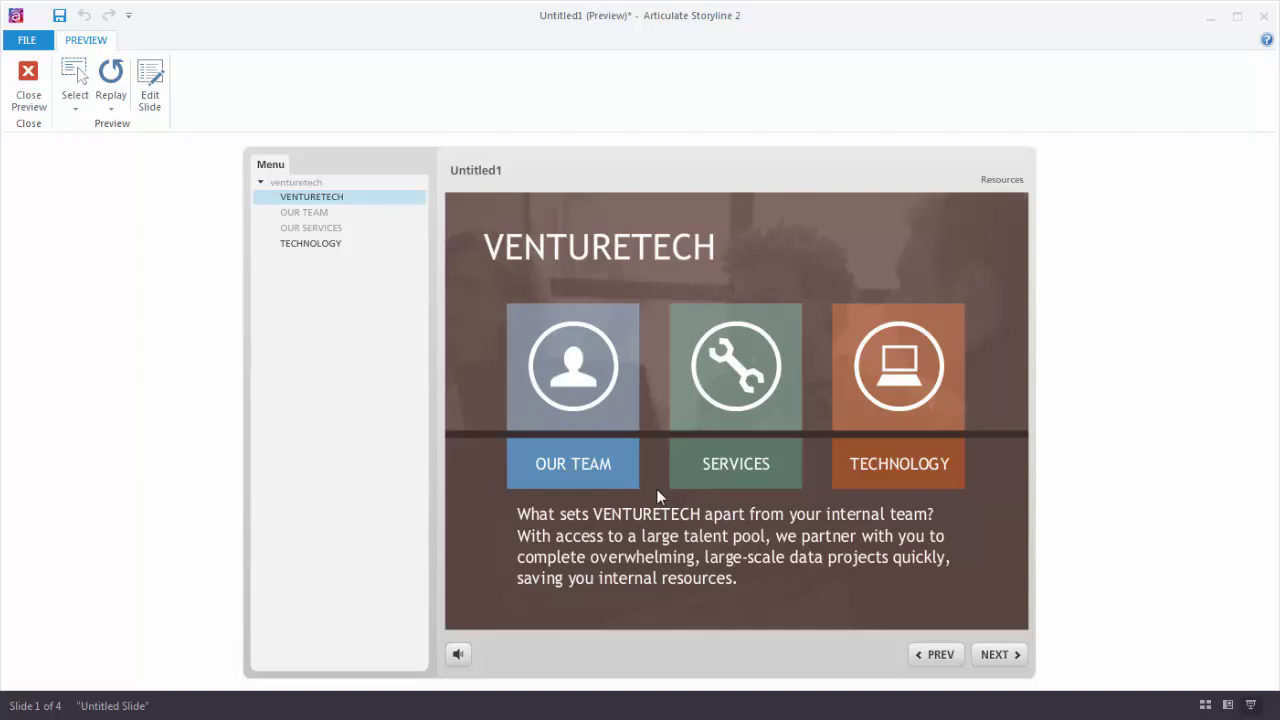
left_click(29, 82)
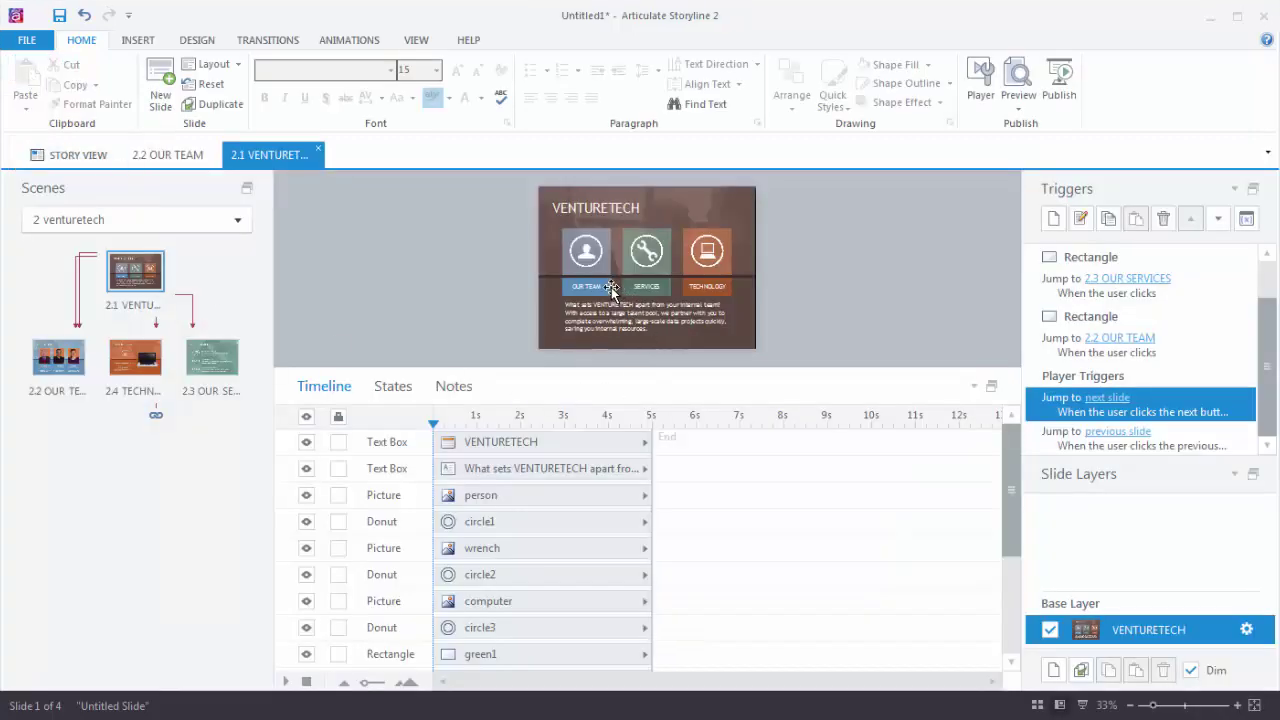
Step: Add a new state named Hover to the OUR TEAM button
left_click(610, 288)
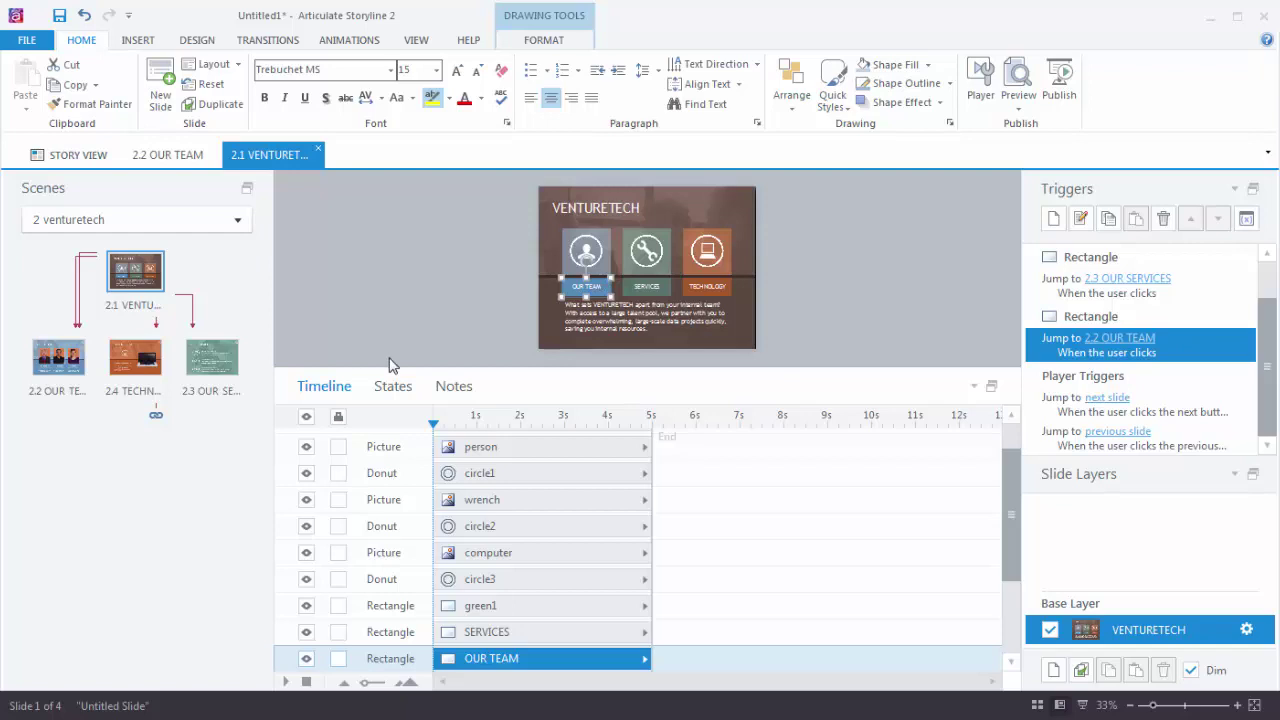
left_click(396, 392)
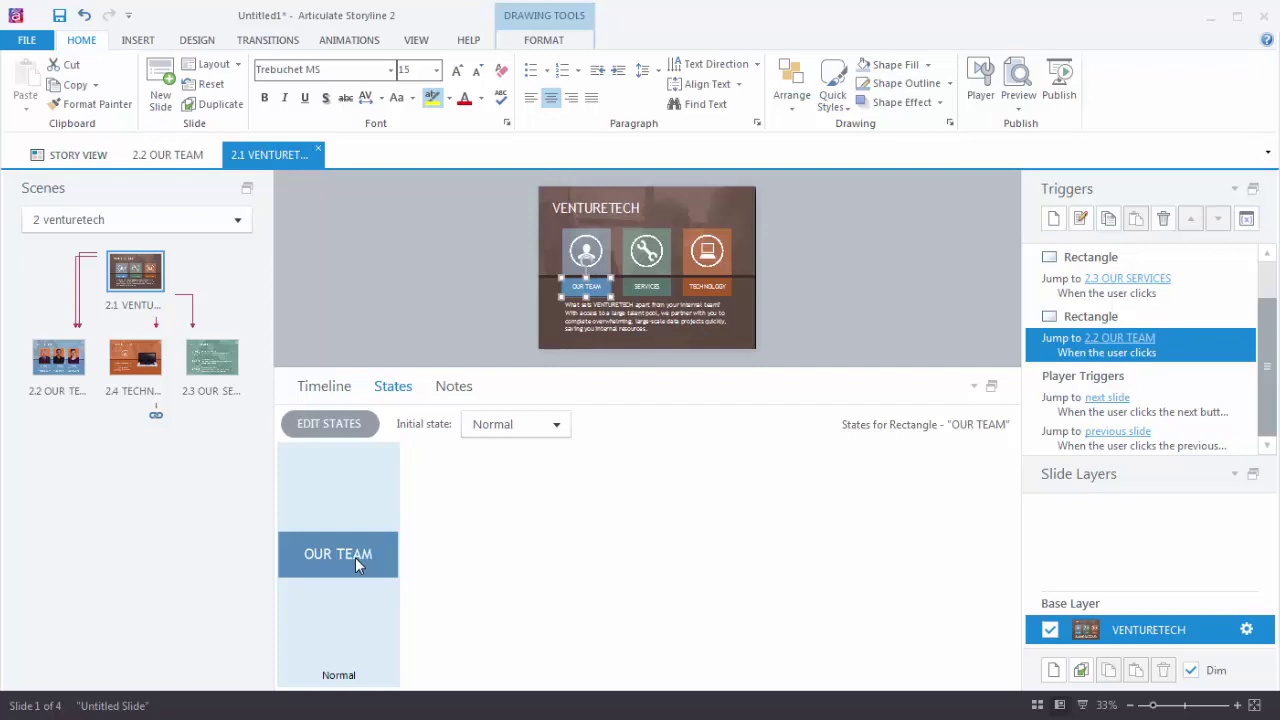
left_click(325, 424)
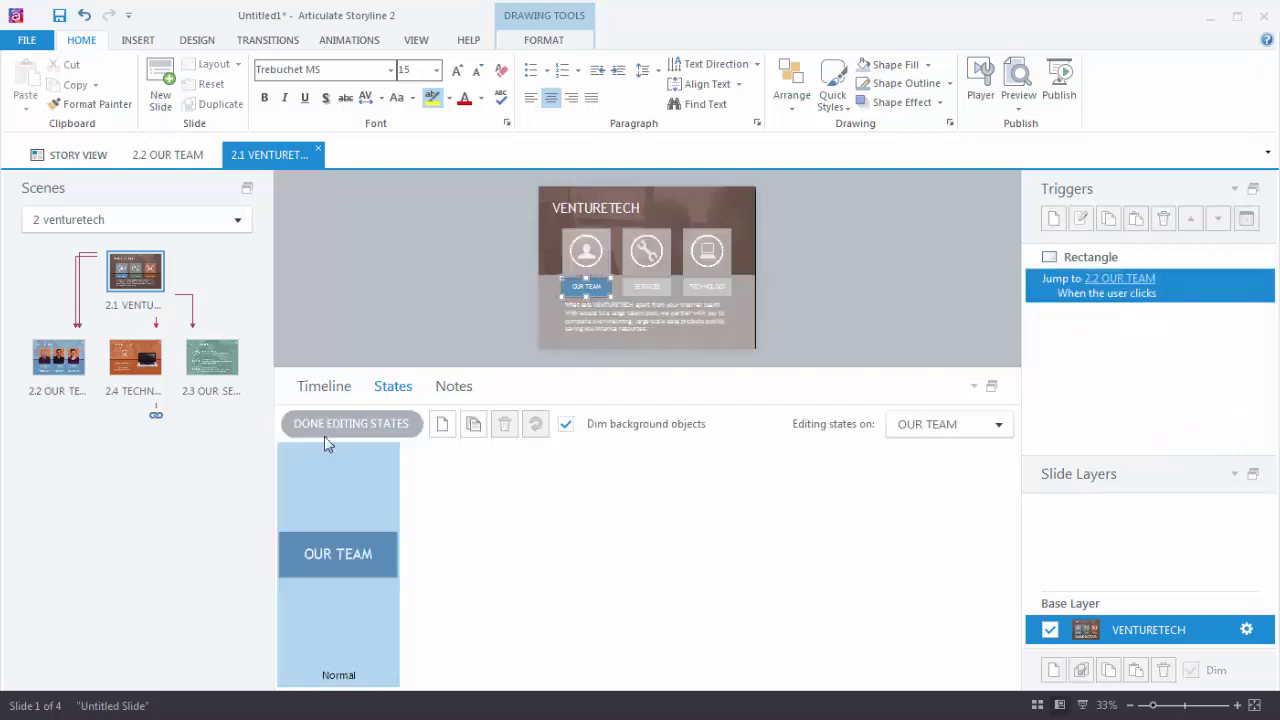
left_click(442, 425)
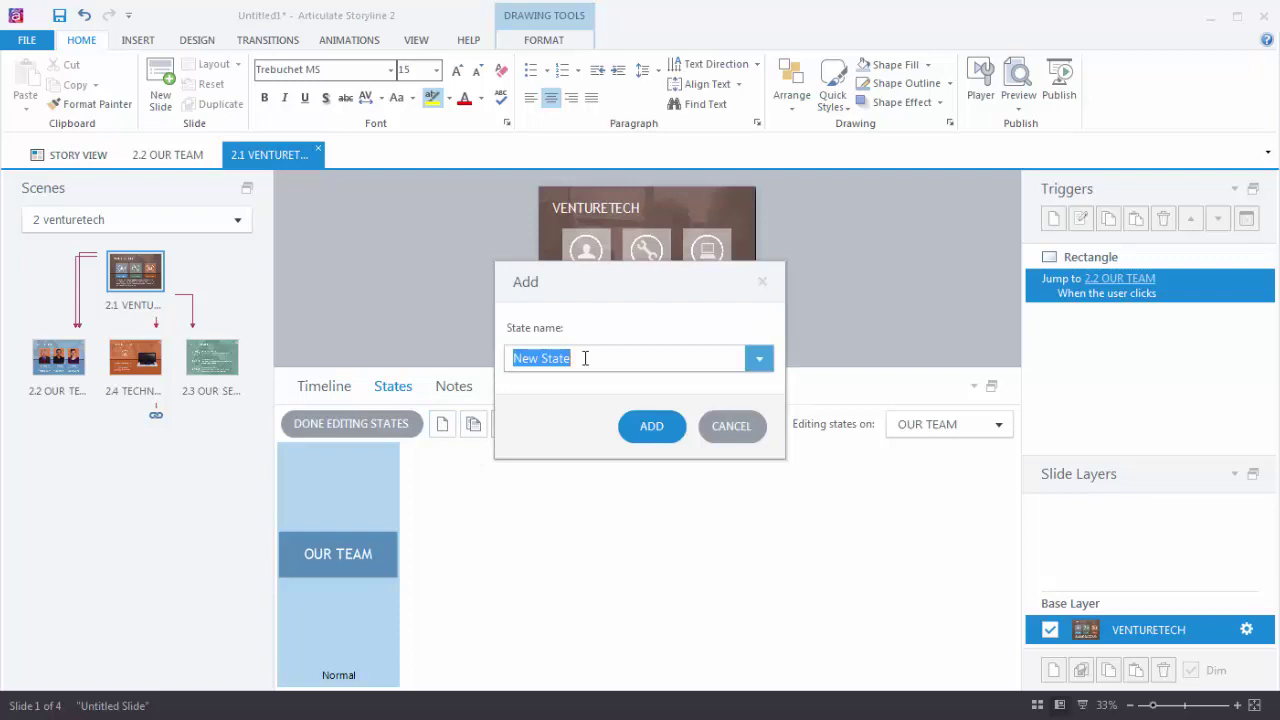
left_click(760, 362)
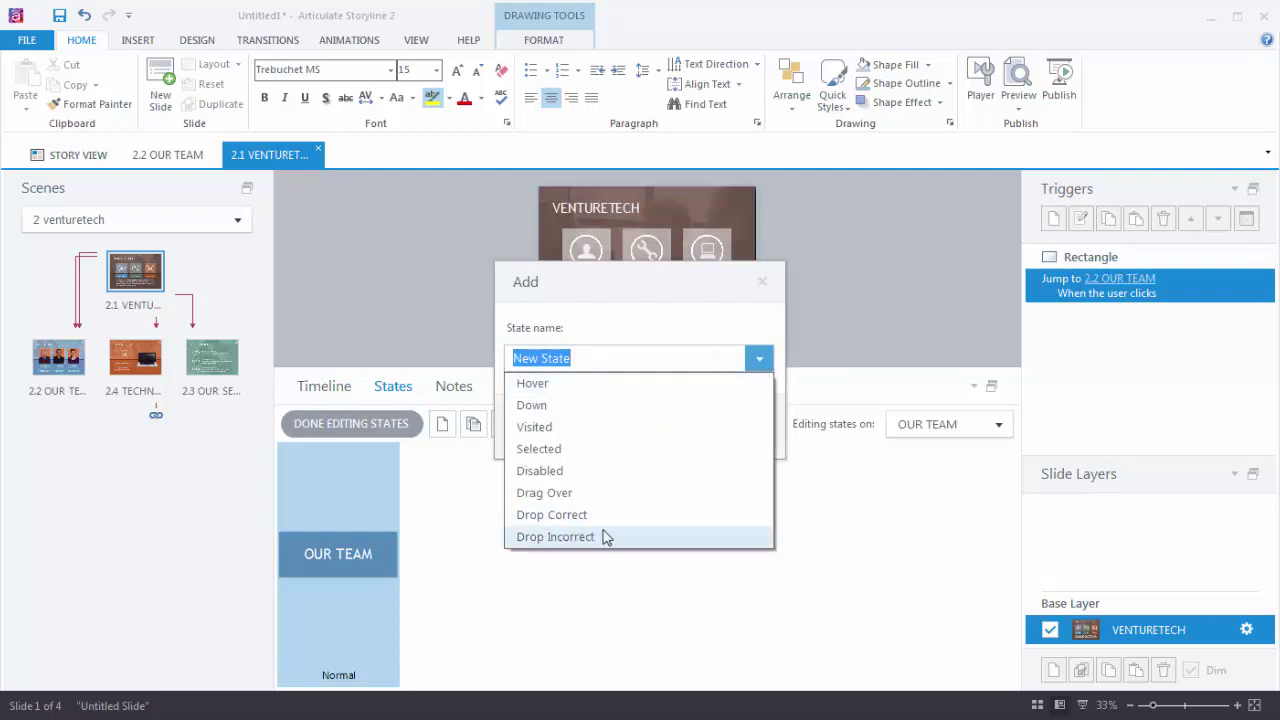
left_click(534, 386)
left_click(659, 434)
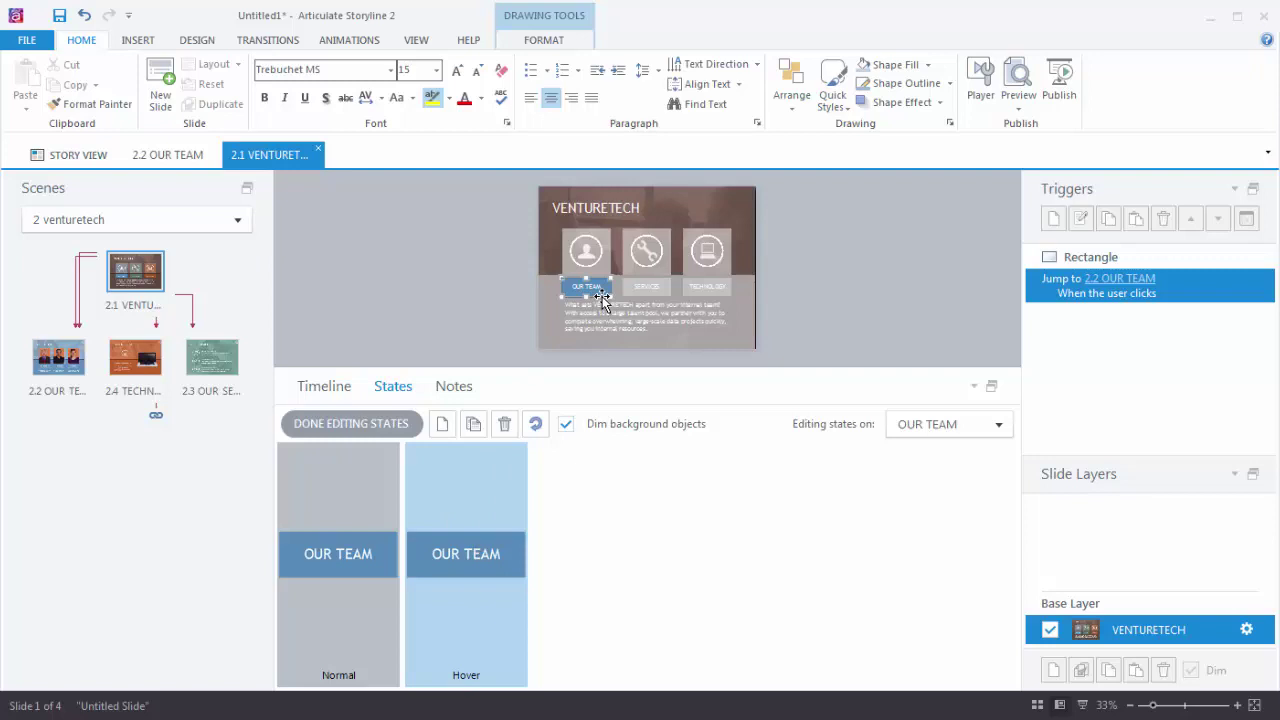
Step: Fill the Hover state with a darker blue and finish editing states
left_click(927, 65)
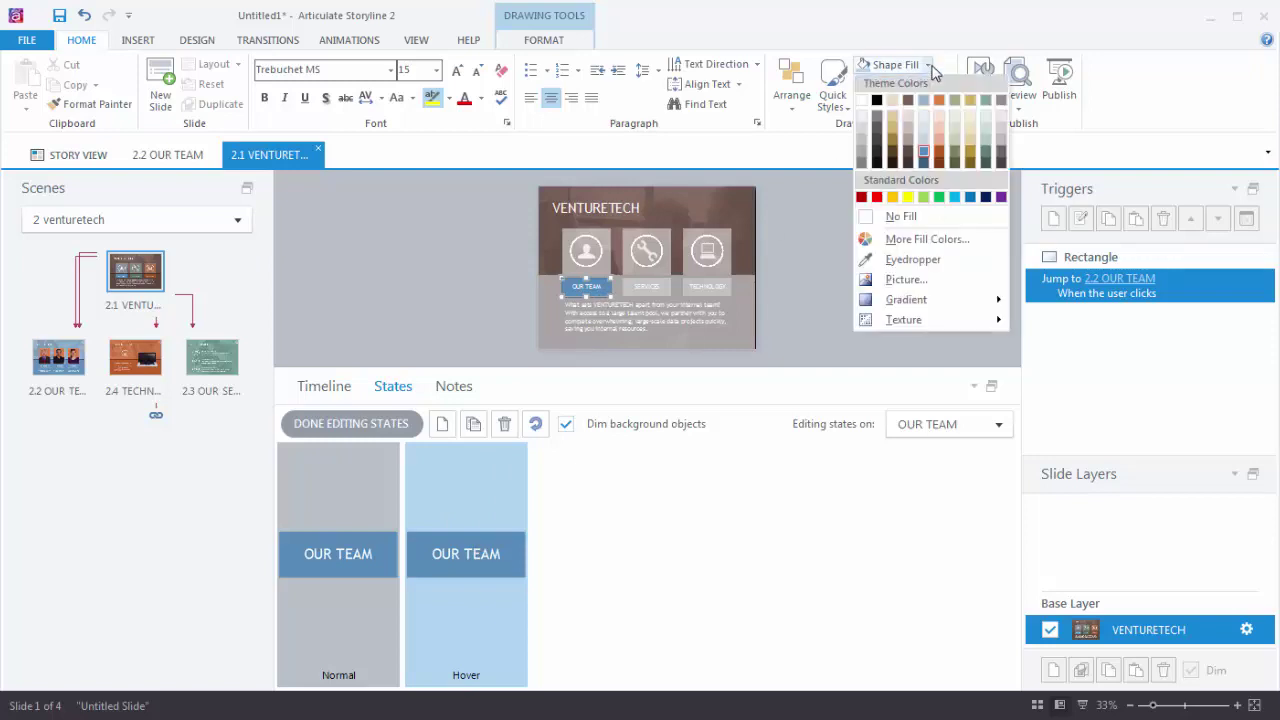
left_click(923, 160)
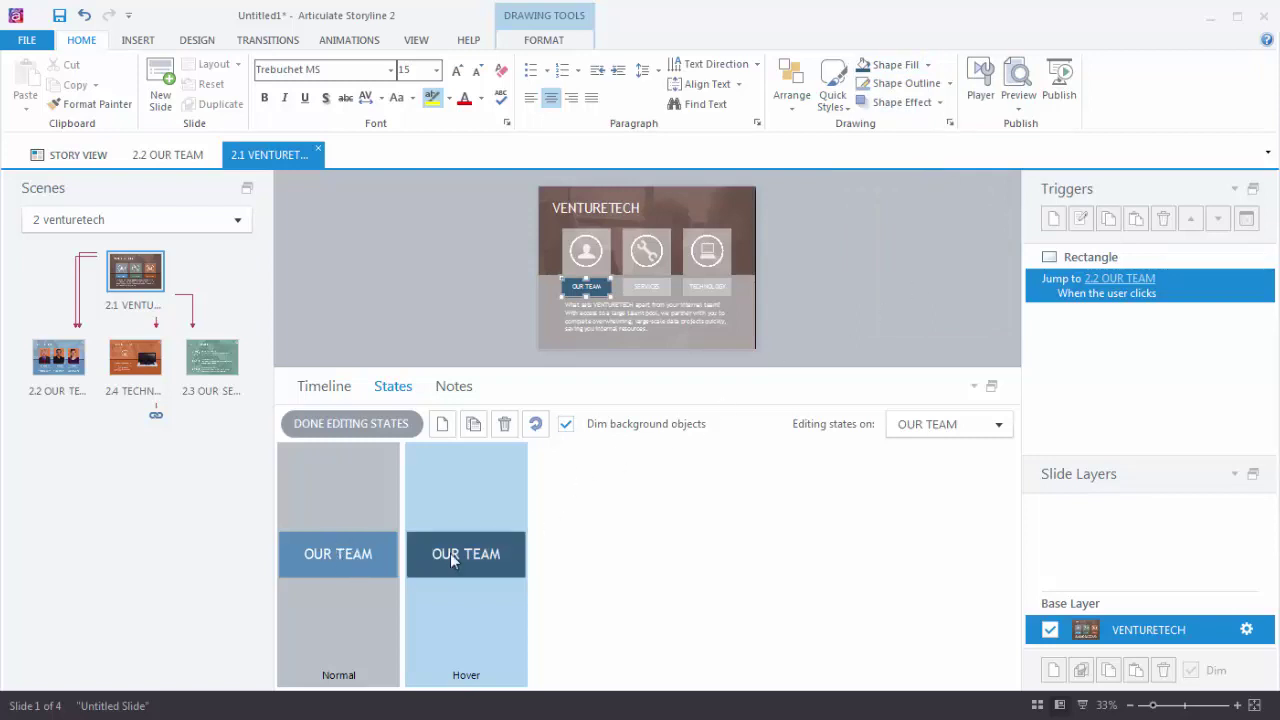
left_click(388, 425)
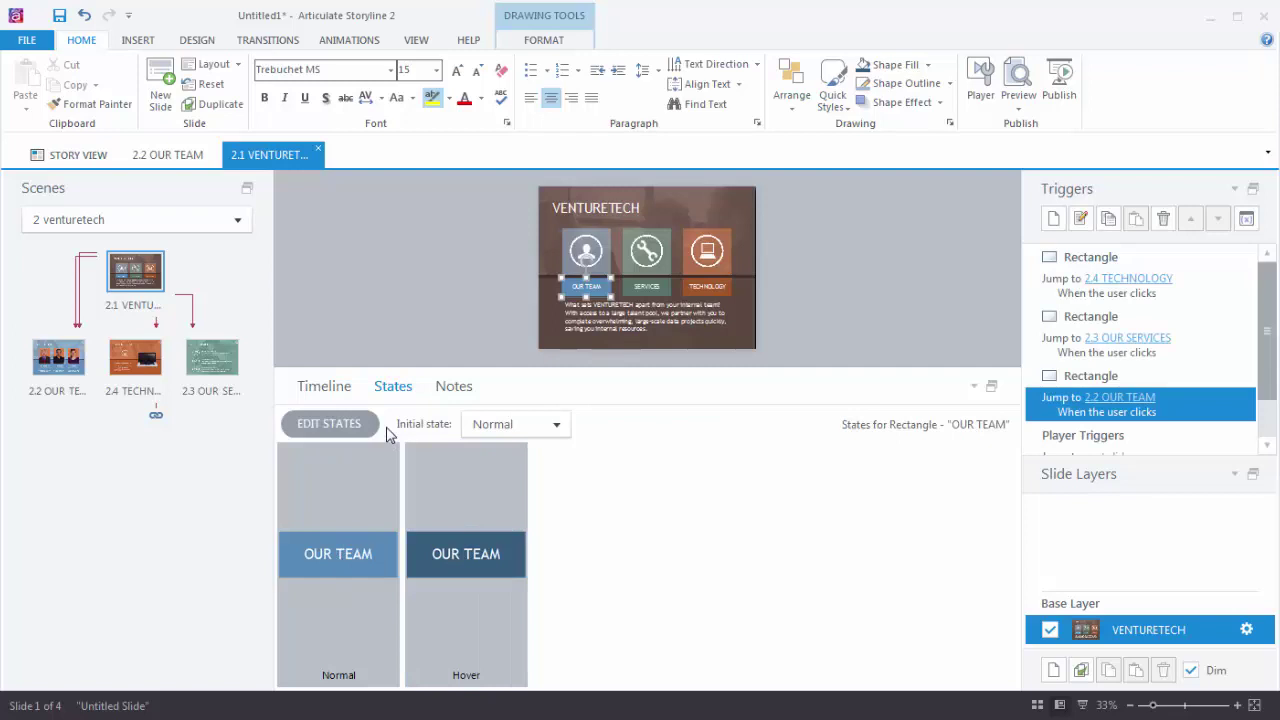
left_click(1019, 113)
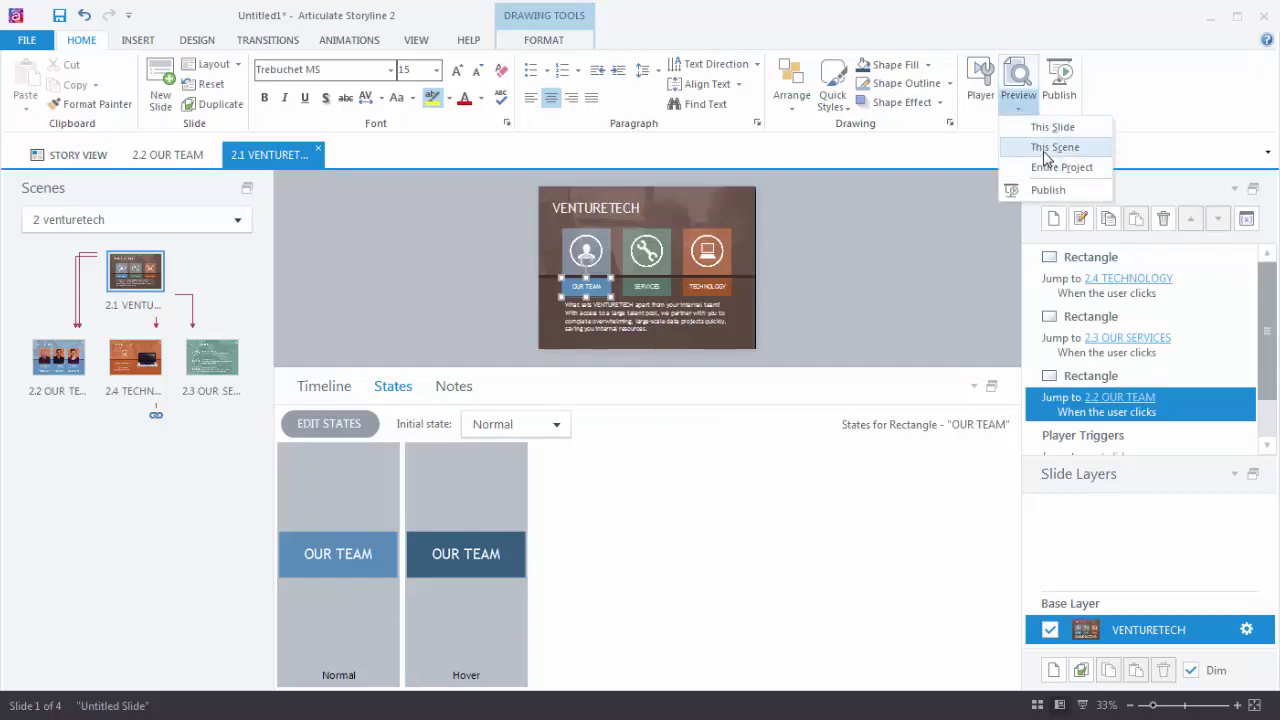
Step: Preview the whole venturetech scene with Preview > This Scene
left_click(1006, 77)
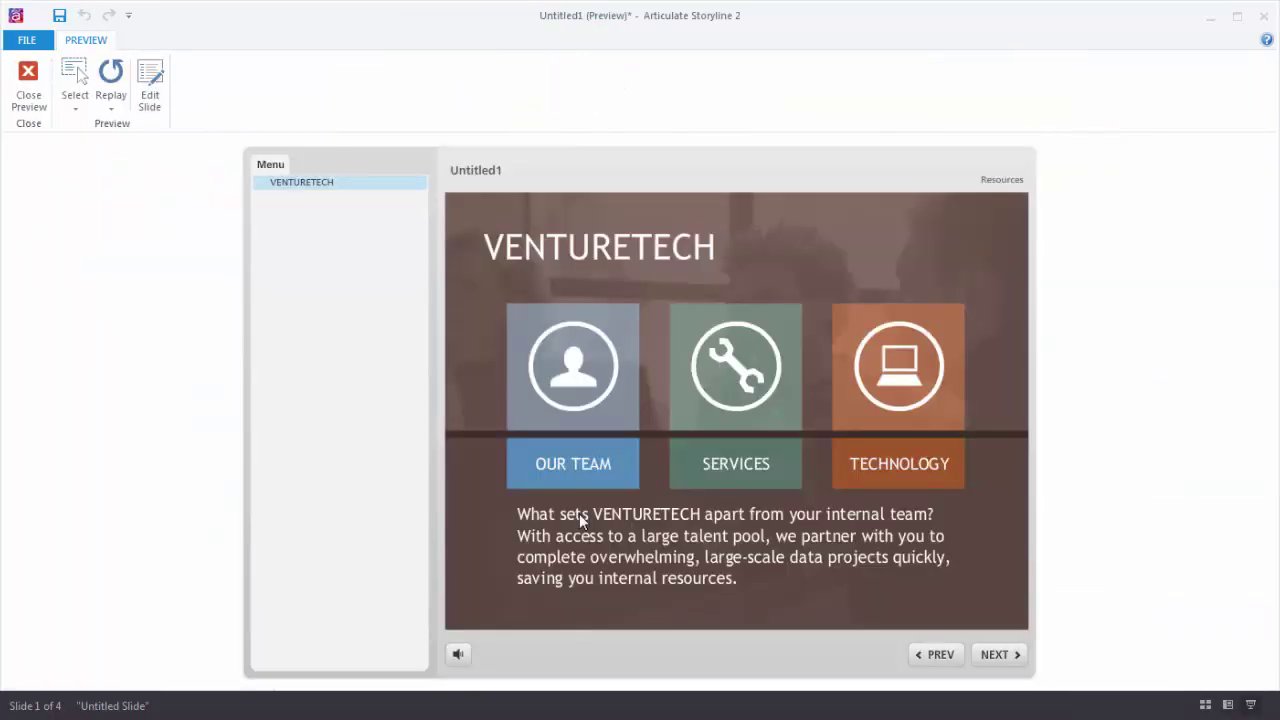